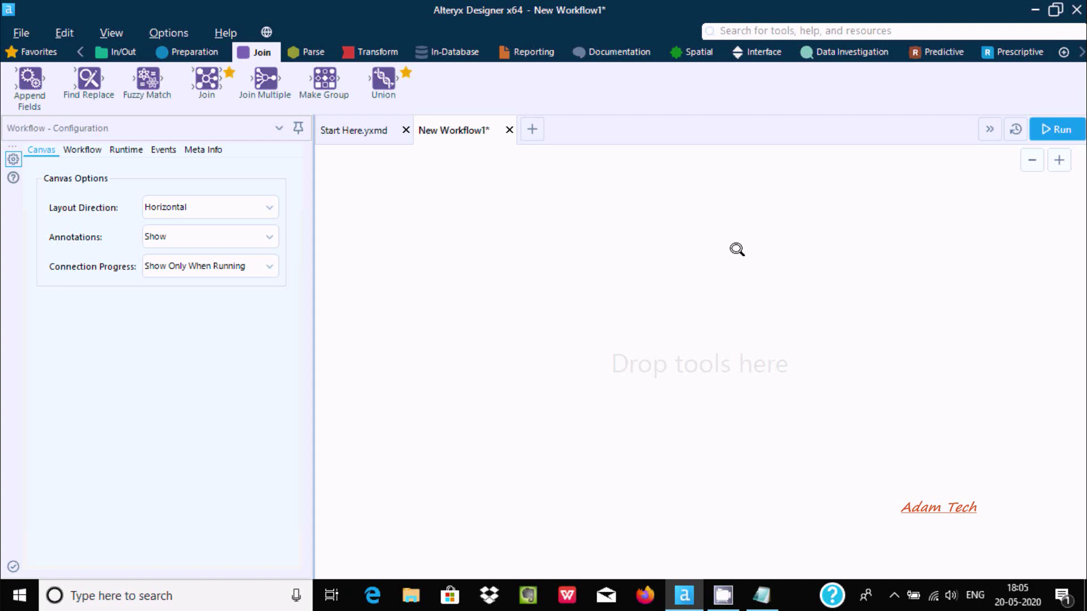
Read the Join Multiple tool description, then switch the tool palette to Favorites
mouse_move(265, 80)
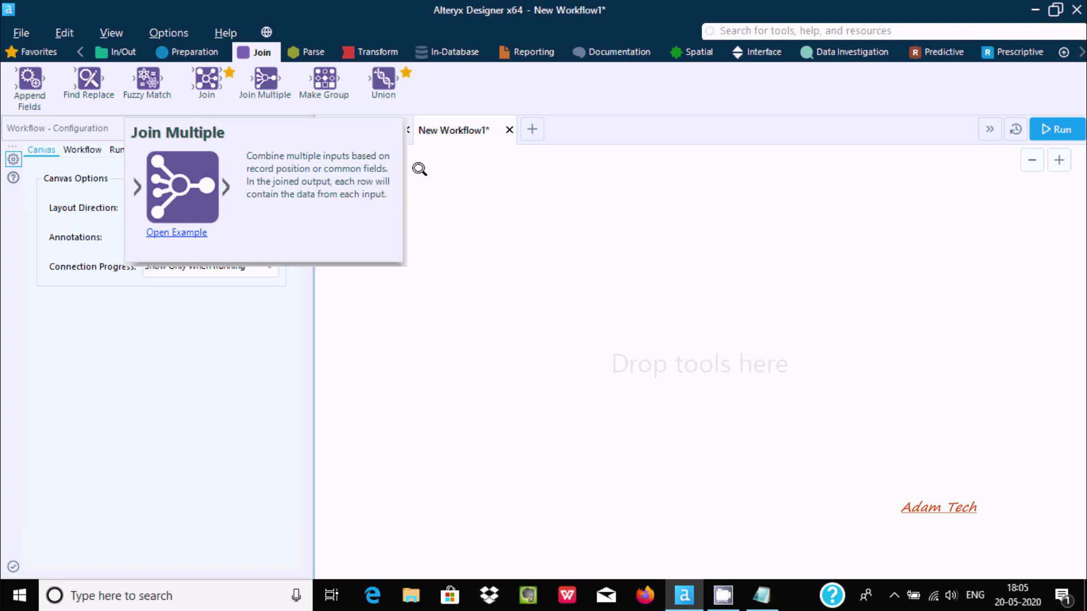
click(35, 52)
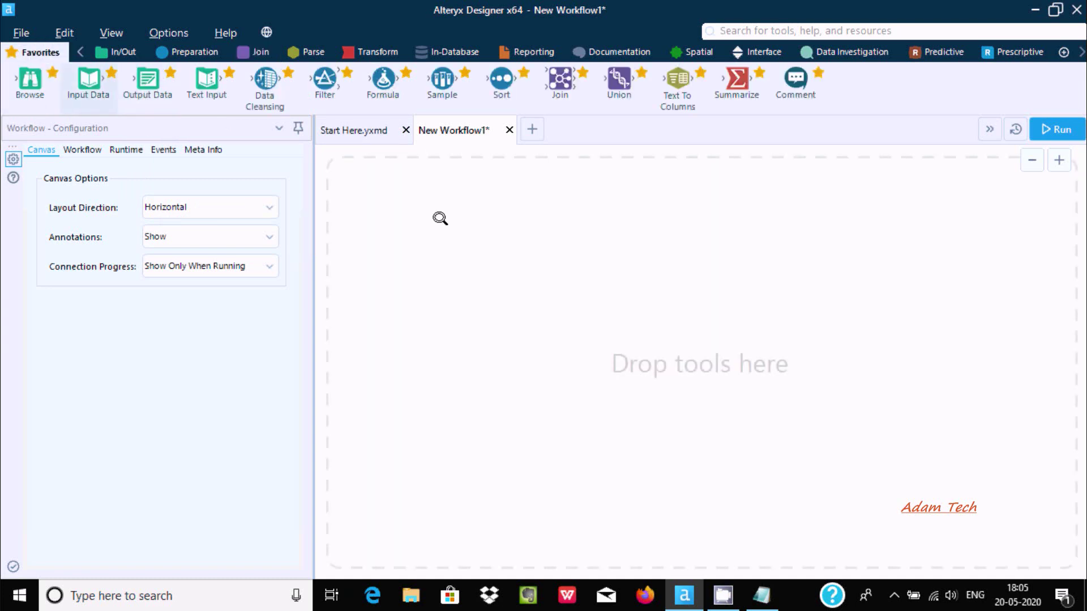
Place two Input Data tools on the canvas and select the first one
drag(440, 218, 389, 190)
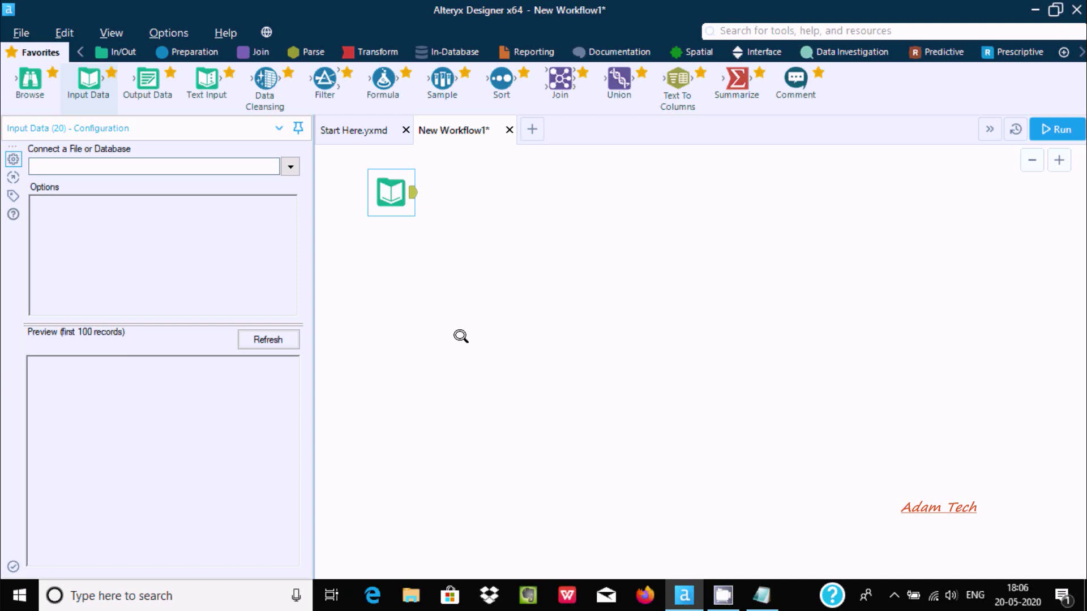
key(ctrl+v)
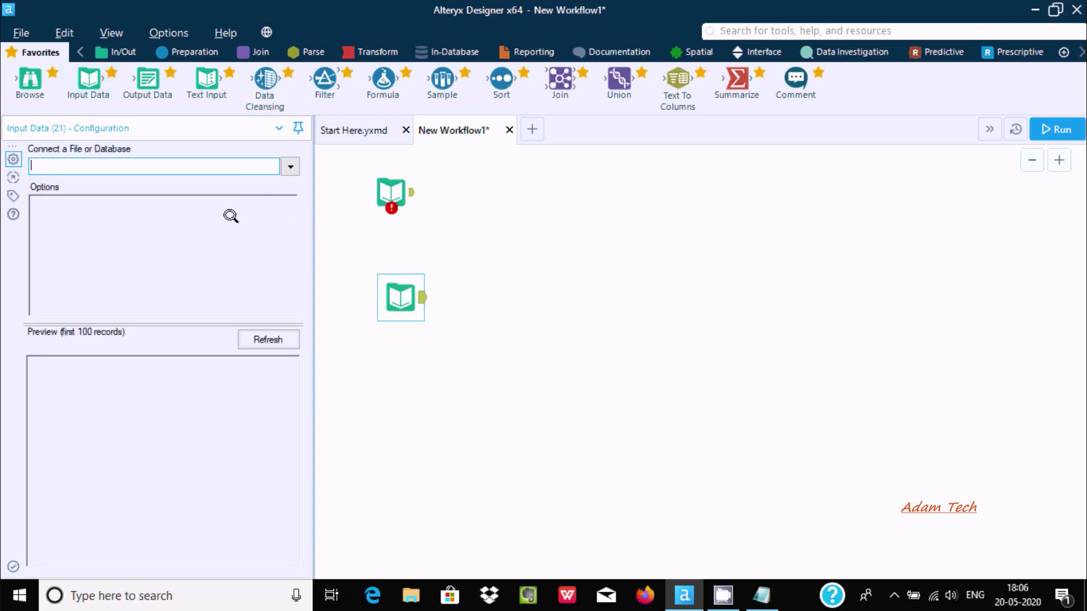
click(387, 186)
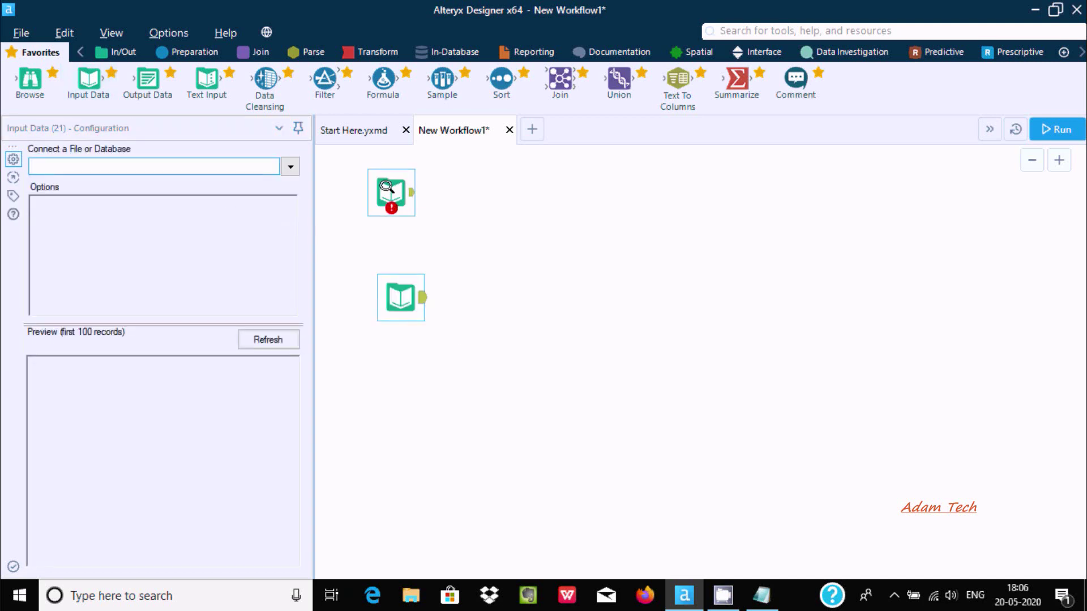
Connect the first Input Data tool to the DEV1.csv comma-separated file
click(283, 165)
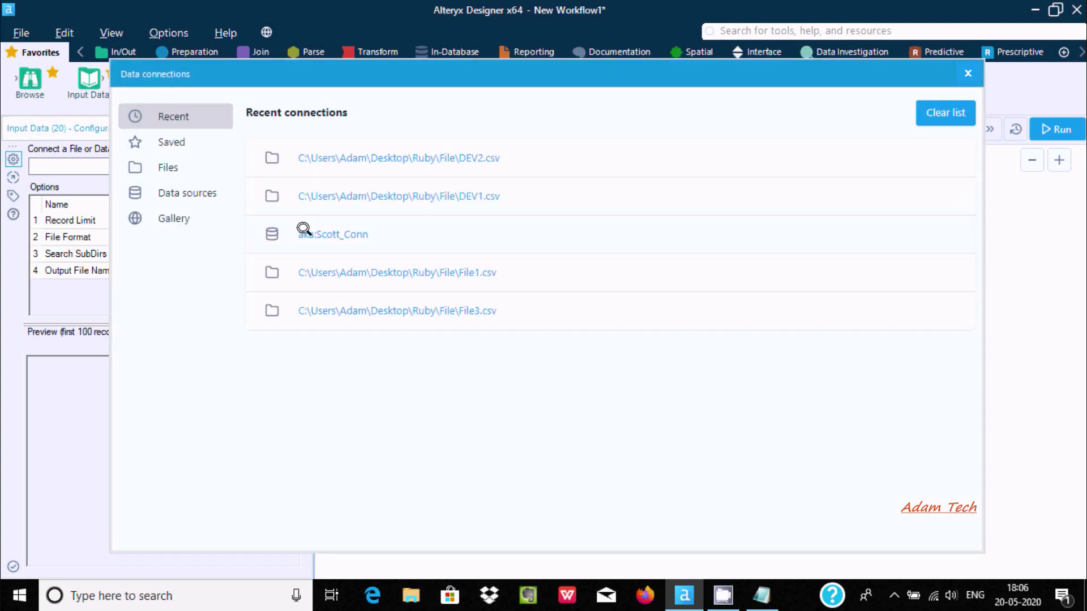
click(161, 165)
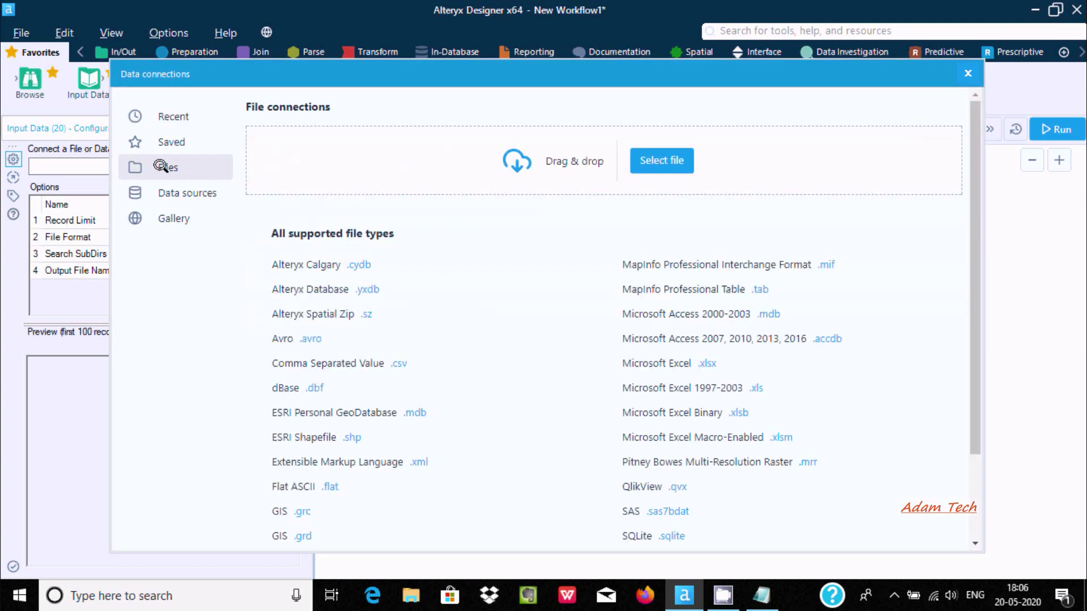
click(335, 362)
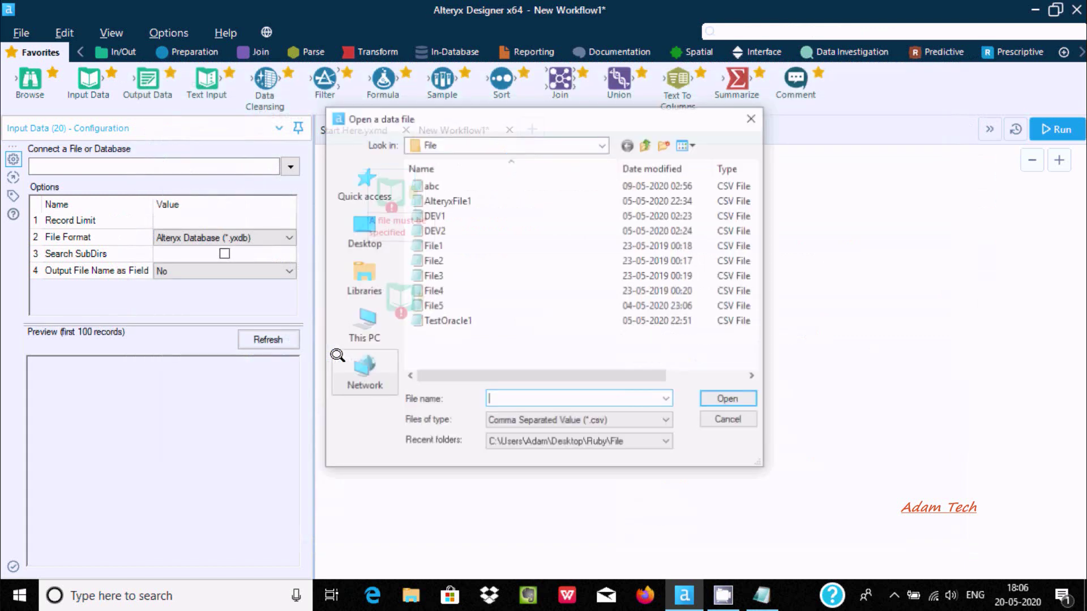
click(433, 215)
click(722, 399)
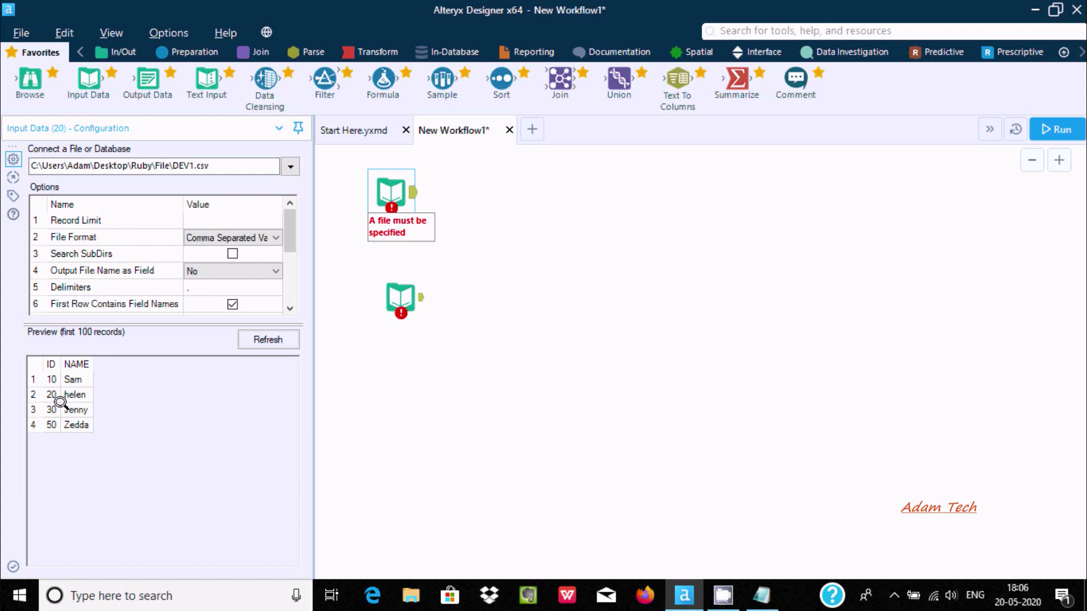
Point the second Input Data tool at DEV2.csv and review its four-record preview
click(402, 299)
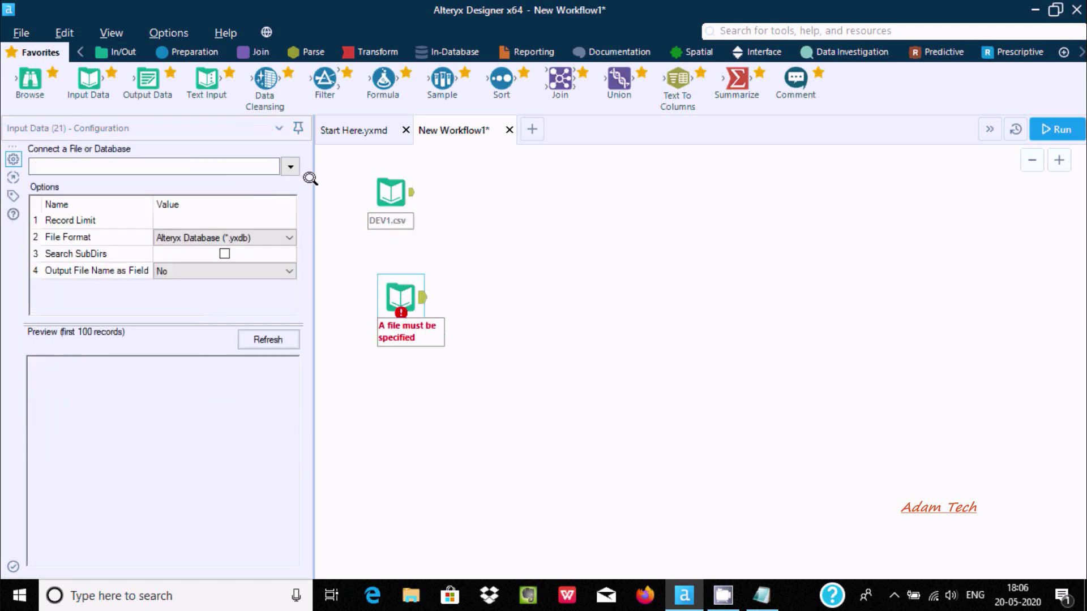
click(289, 166)
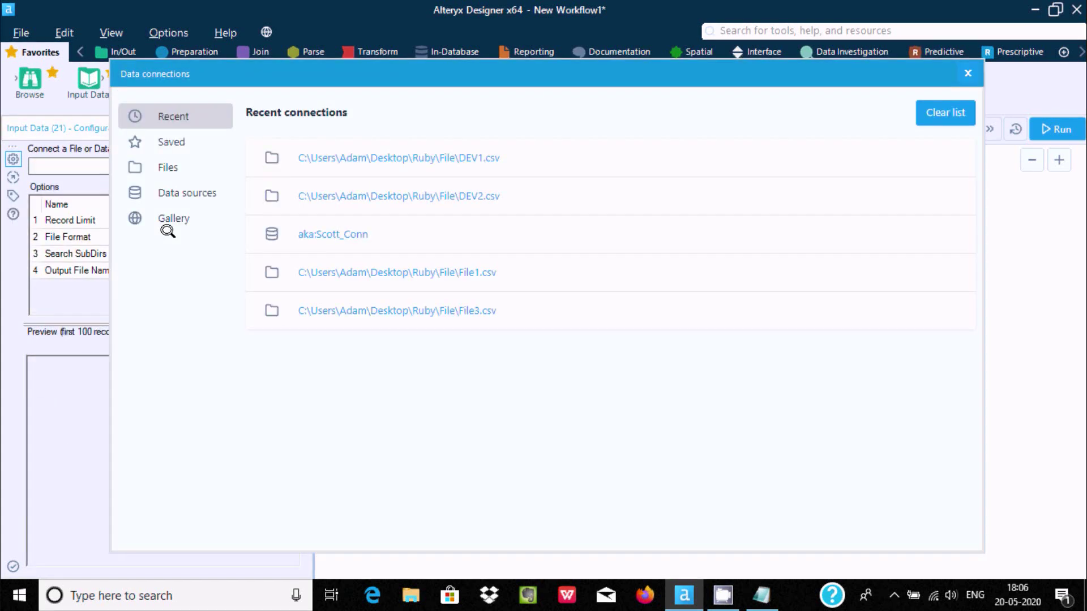
click(165, 164)
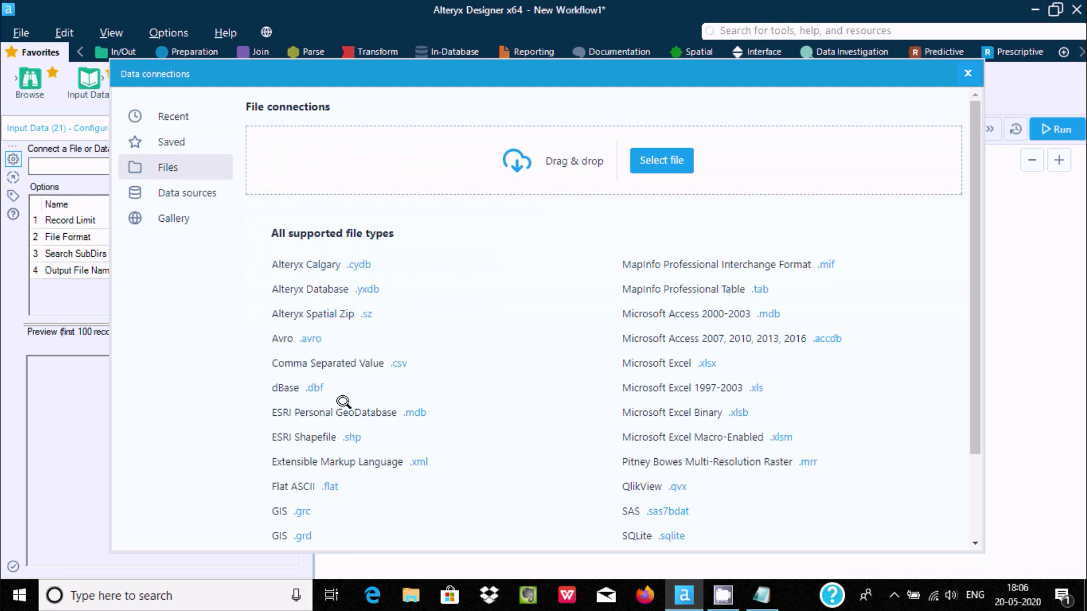
click(355, 360)
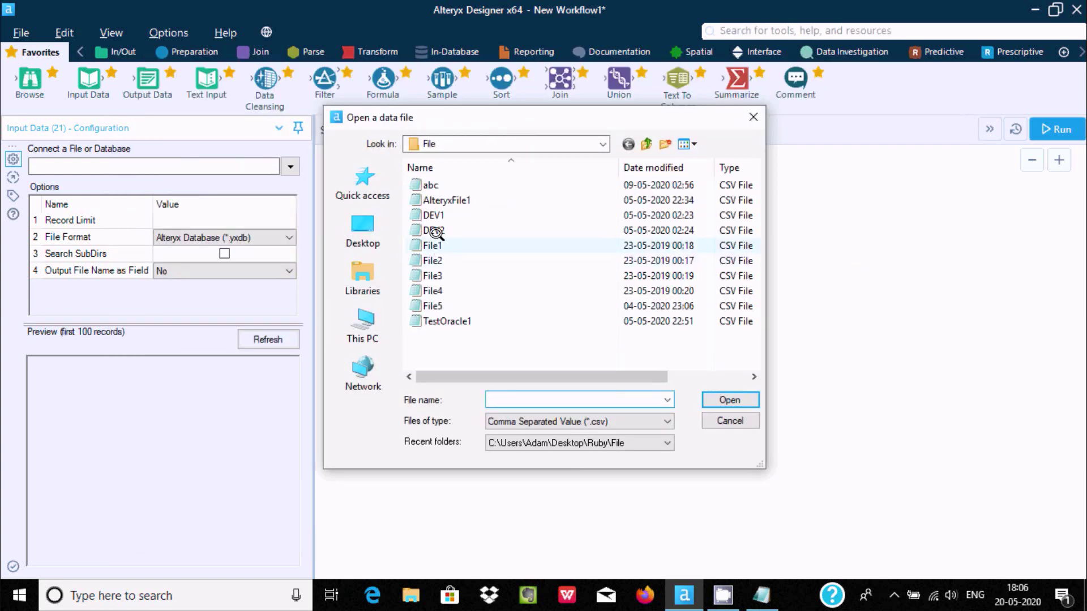
click(434, 230)
click(721, 399)
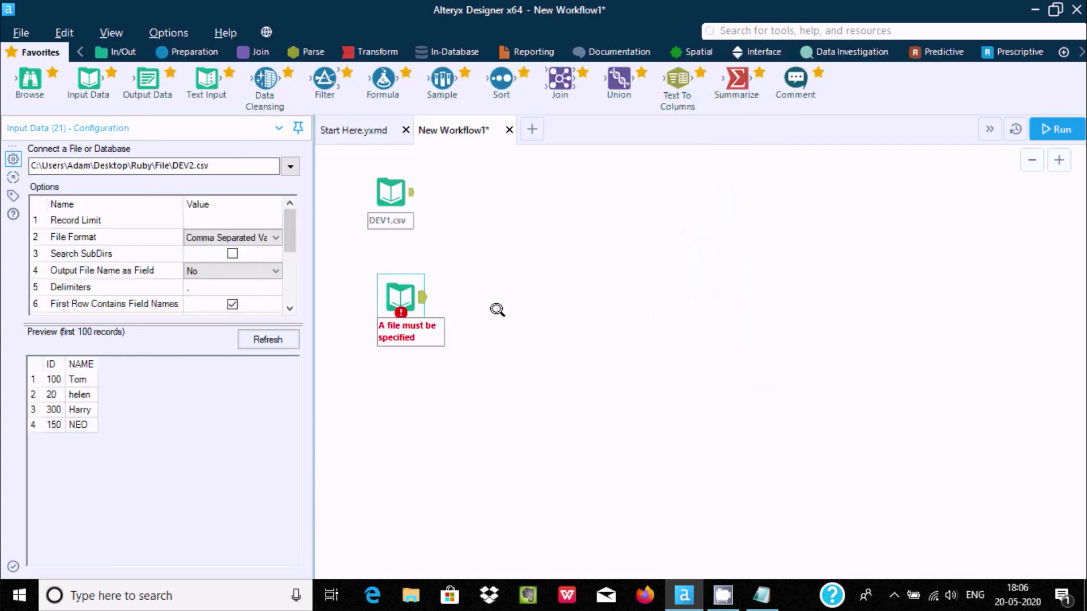
click(488, 251)
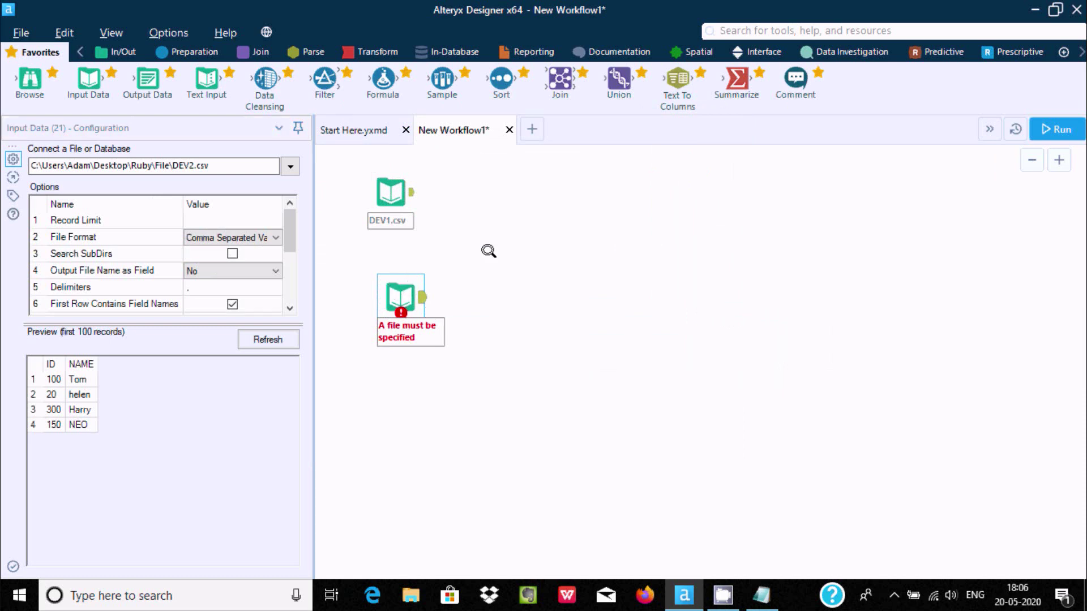
click(391, 294)
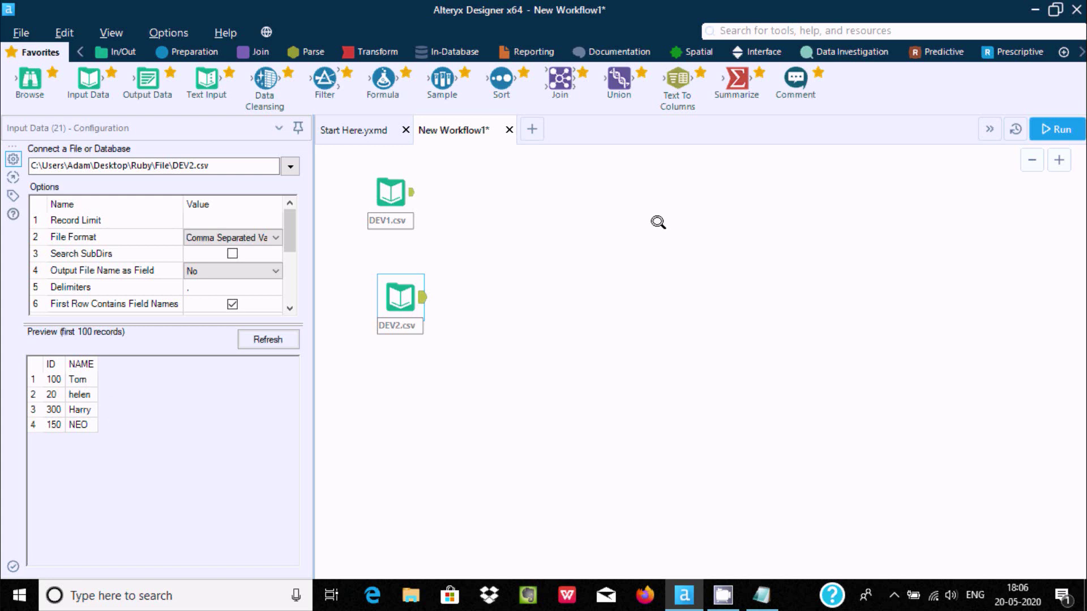
Add a Join Multiple tool fed by DEV1.csv (#1) and DEV2.csv (#2), joining by record position
click(240, 49)
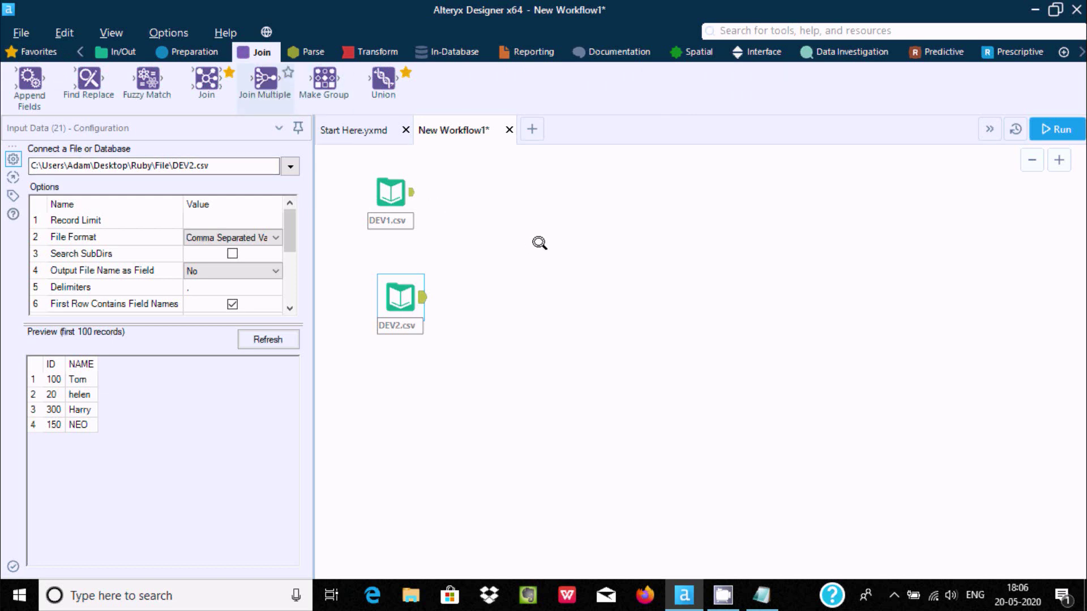
drag(539, 244, 543, 249)
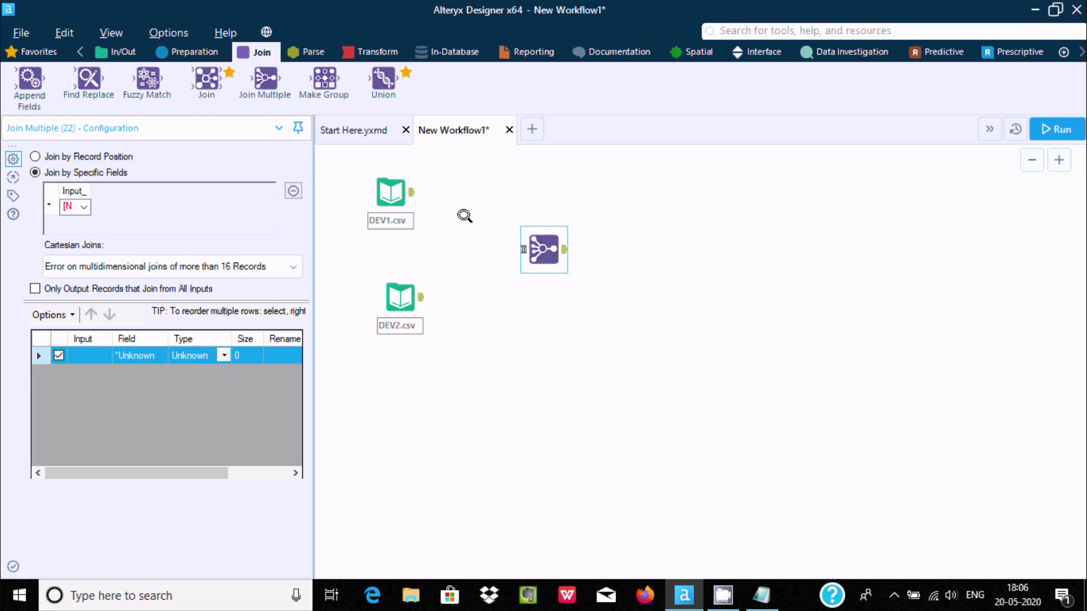
drag(412, 192, 534, 244)
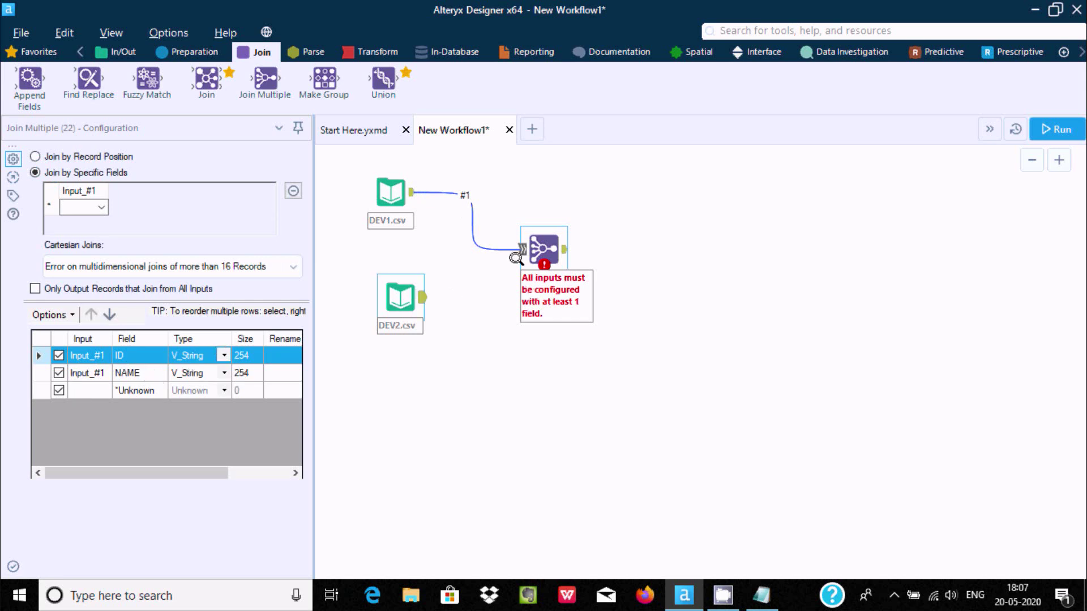
drag(516, 259, 422, 297)
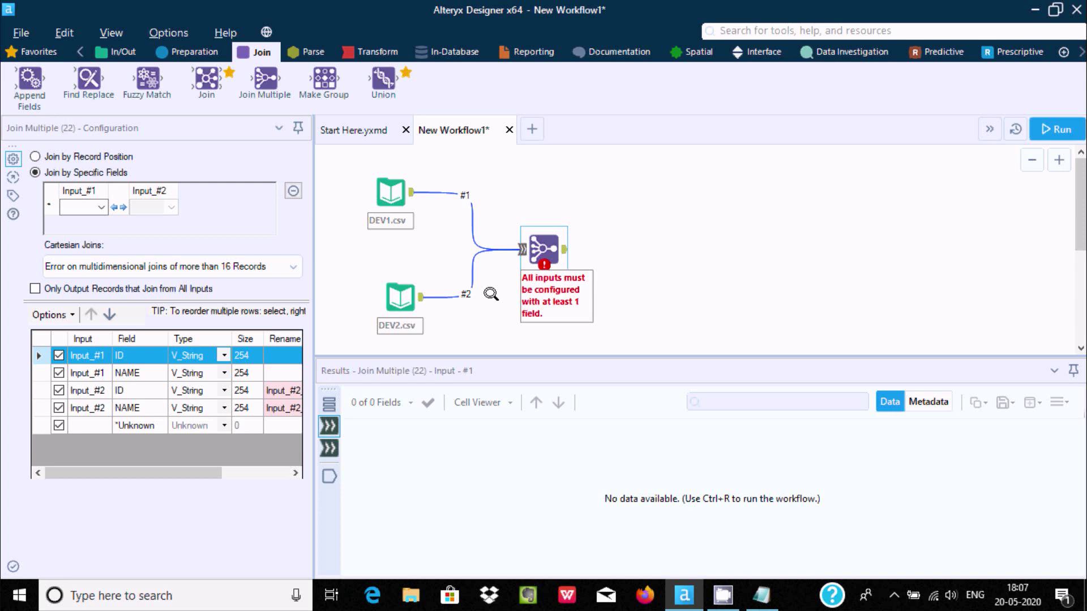
click(77, 157)
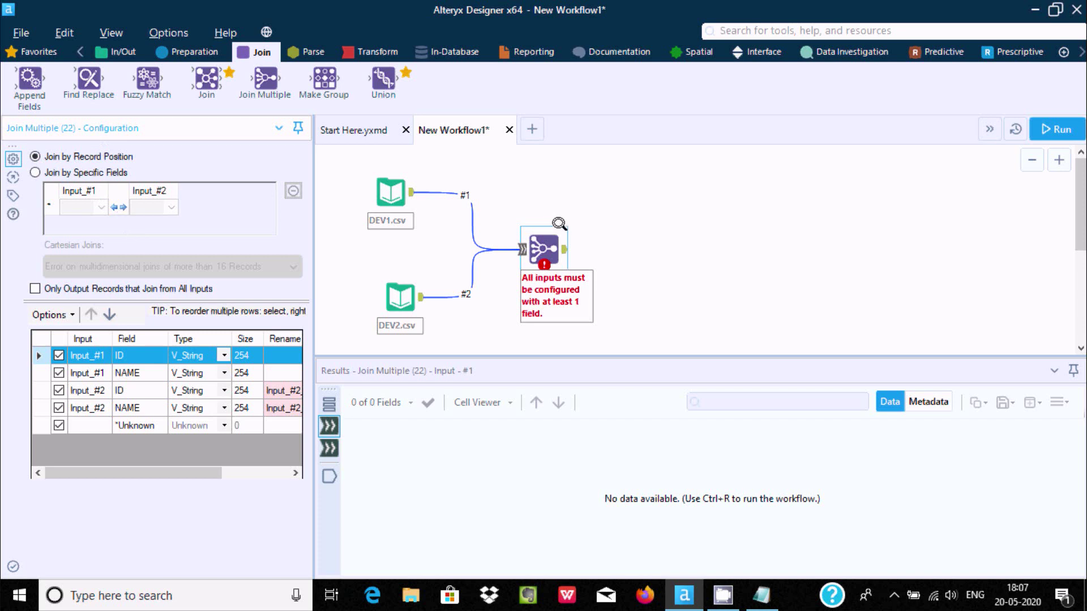
Attach a Report Text tool to the join output and run the workflow
click(532, 52)
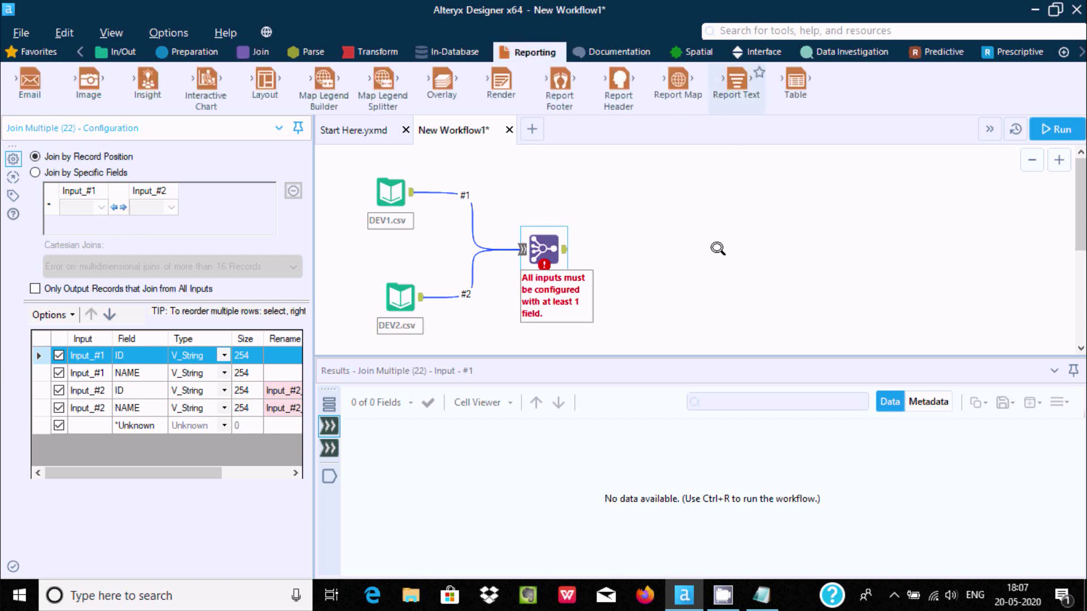
drag(718, 249, 718, 249)
drag(565, 249, 729, 255)
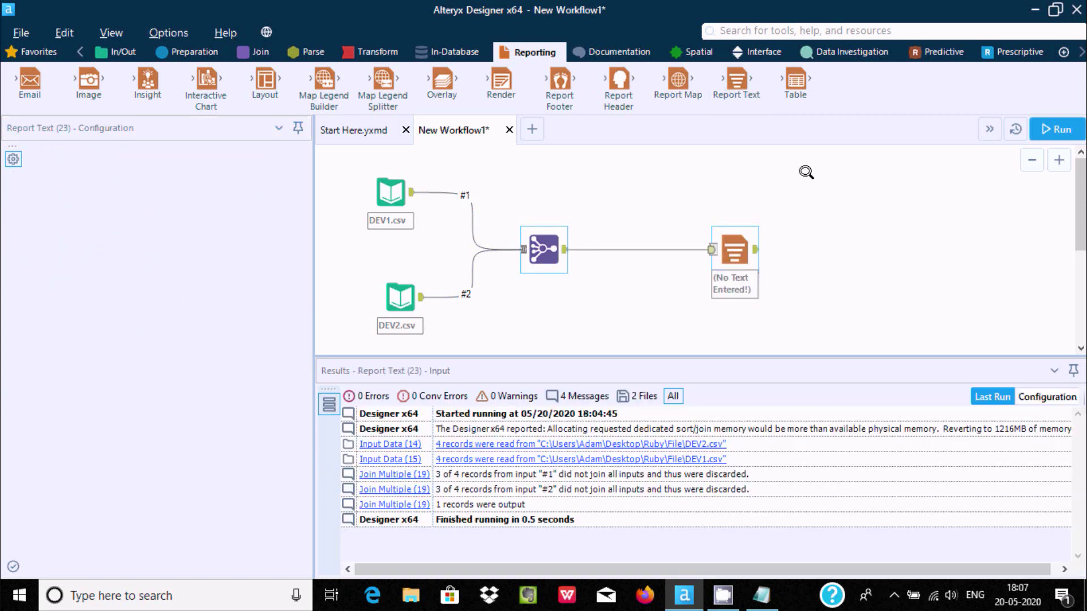
click(1056, 129)
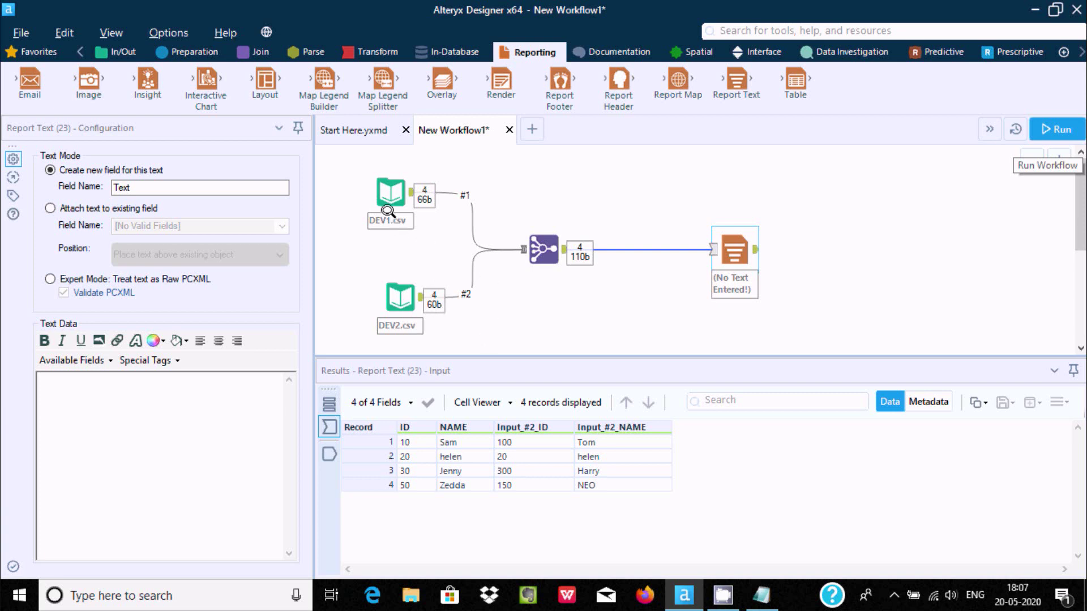
Compare the DEV1.csv, DEV2.csv, join and Report Text results tool by tool
click(390, 192)
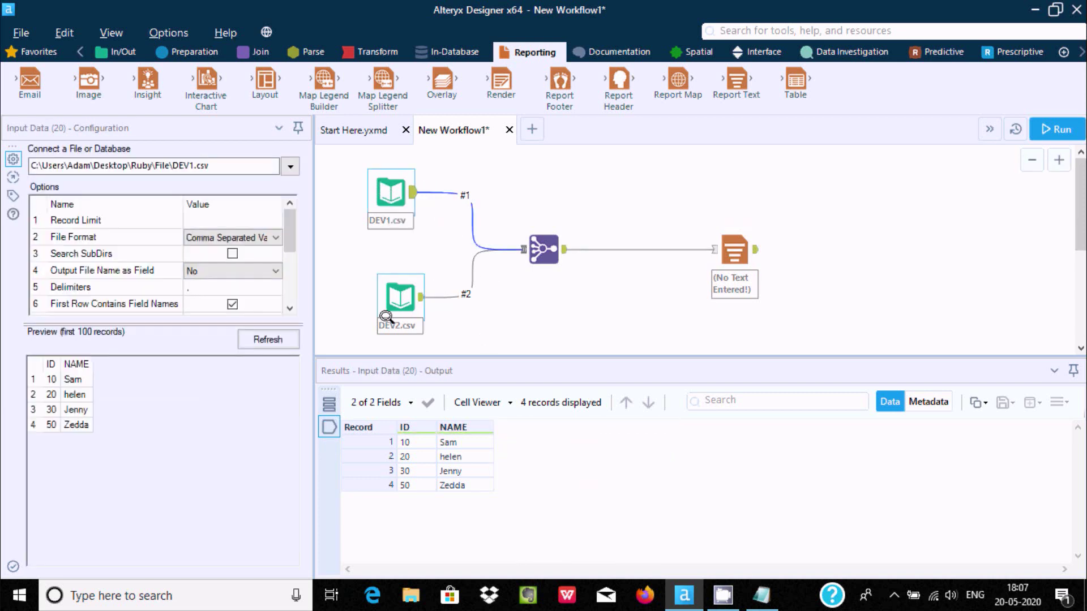
click(393, 295)
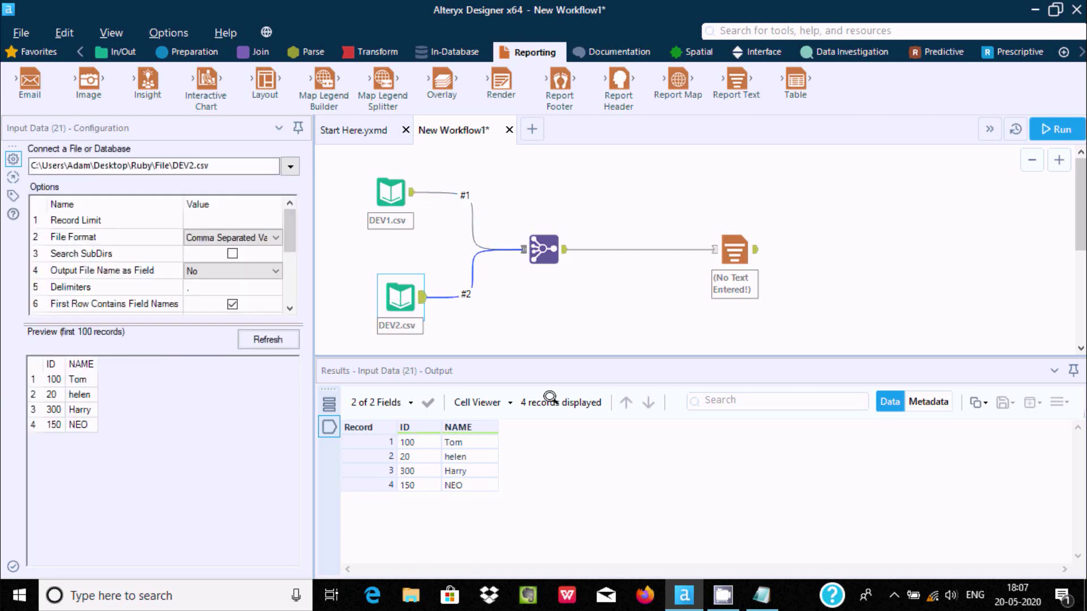
click(544, 249)
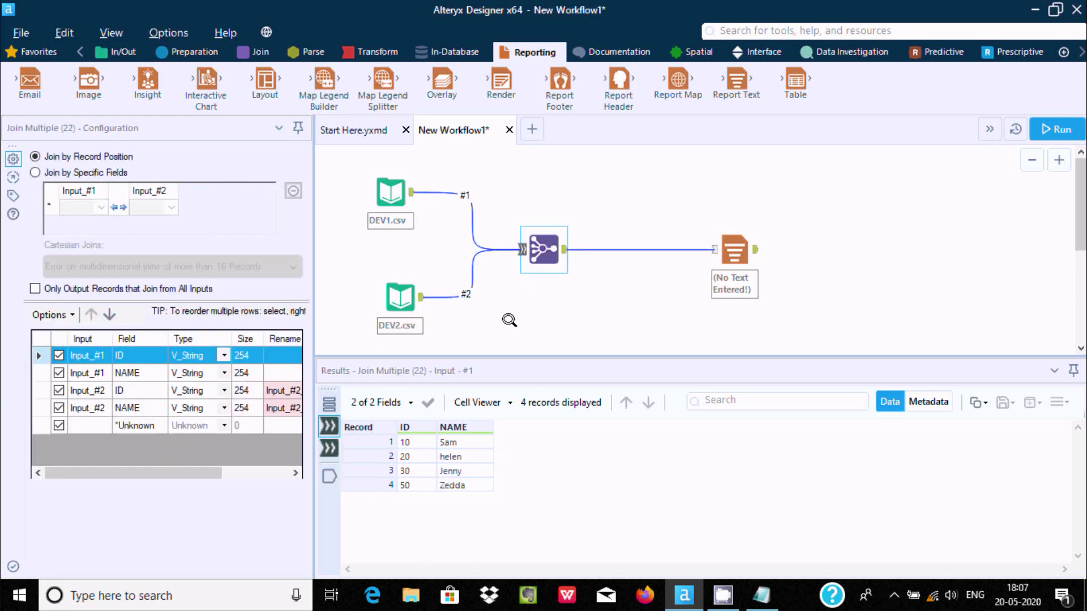
click(734, 249)
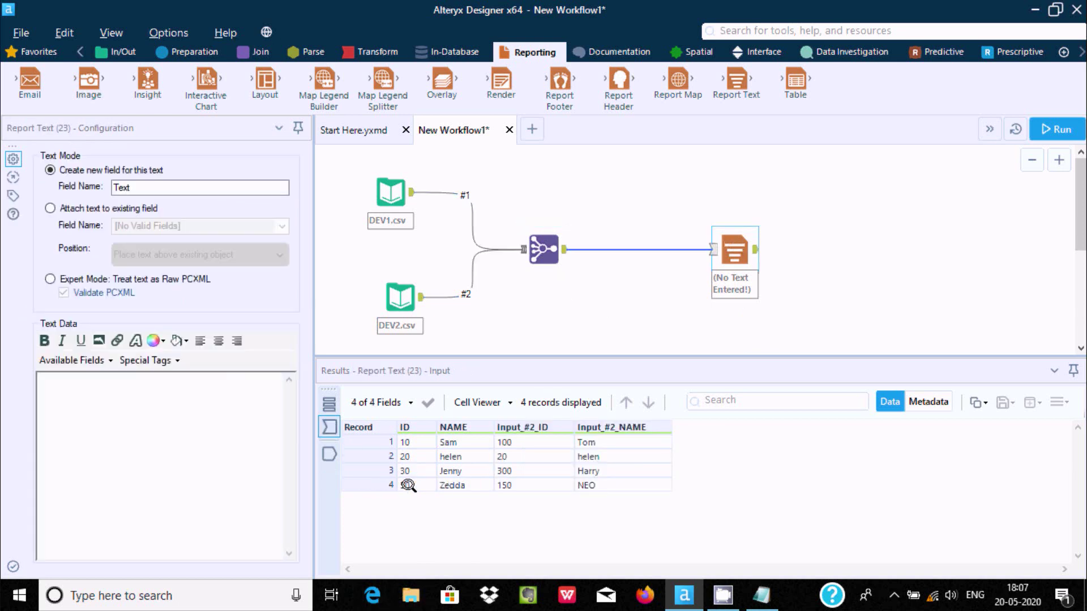
click(390, 196)
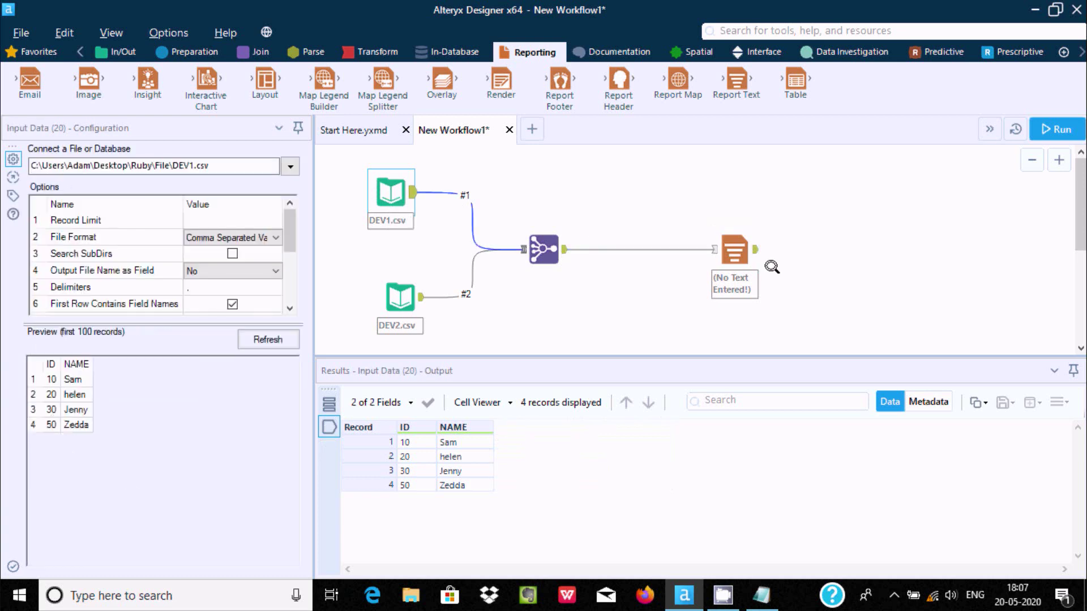
click(734, 245)
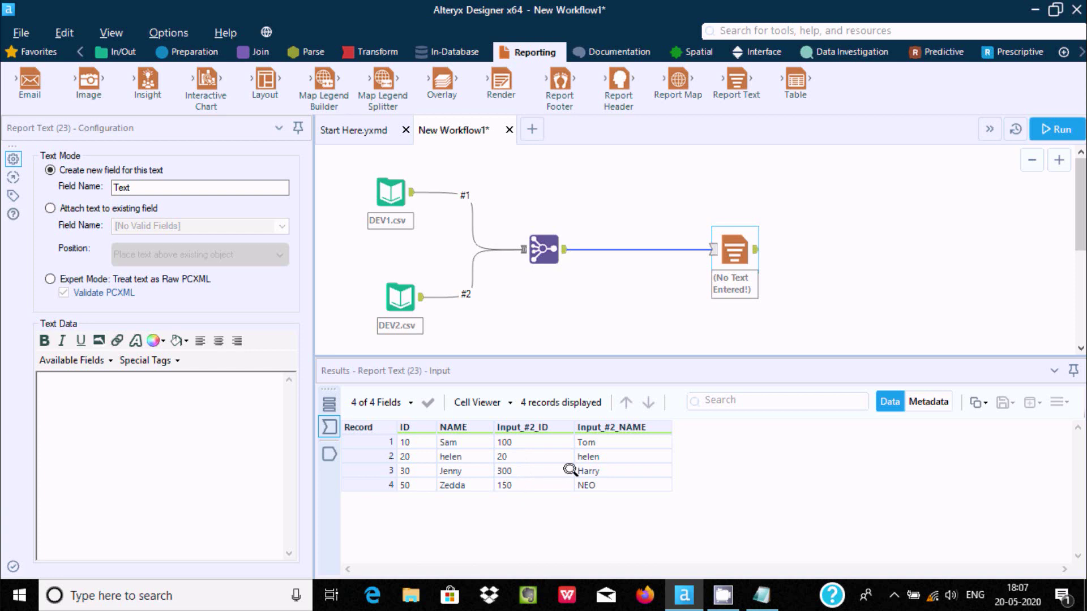
click(403, 300)
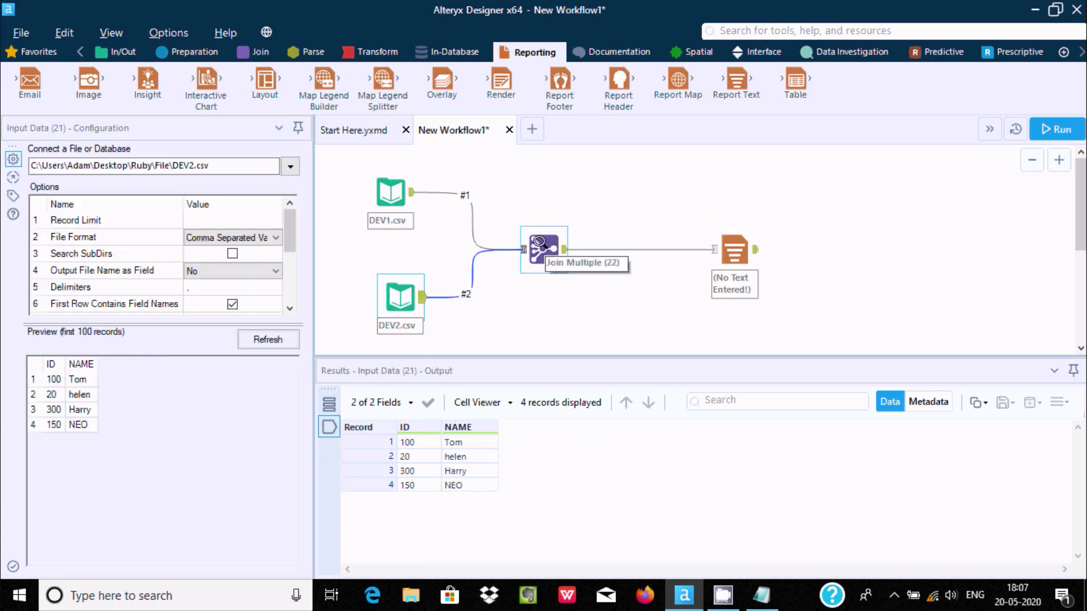
click(543, 251)
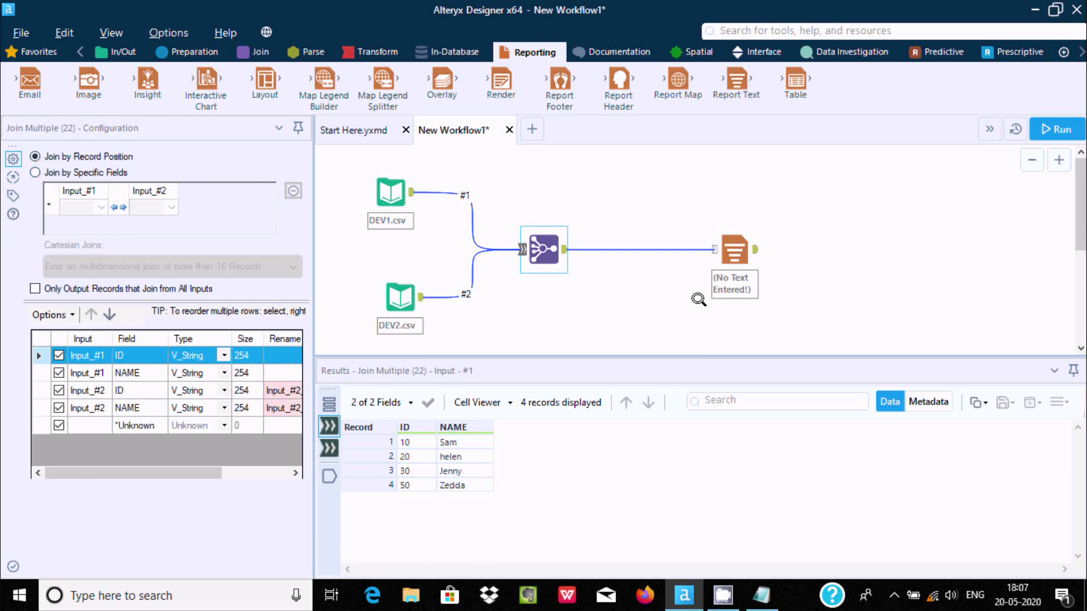
click(718, 248)
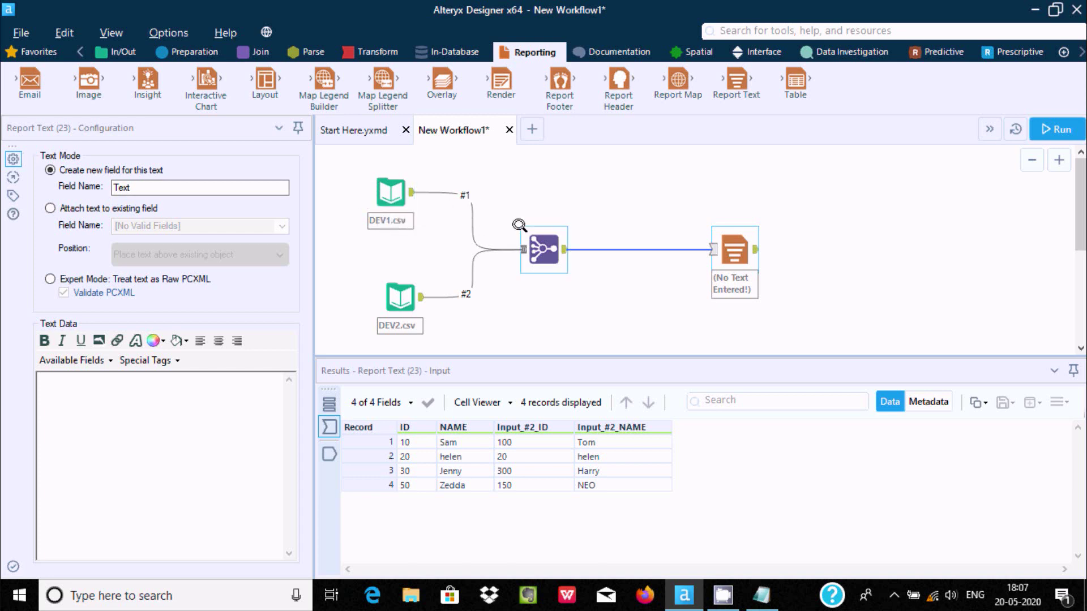
Enable 'Only Output Records that Join from All Inputs', rerun, and confirm 4 joined records
click(537, 251)
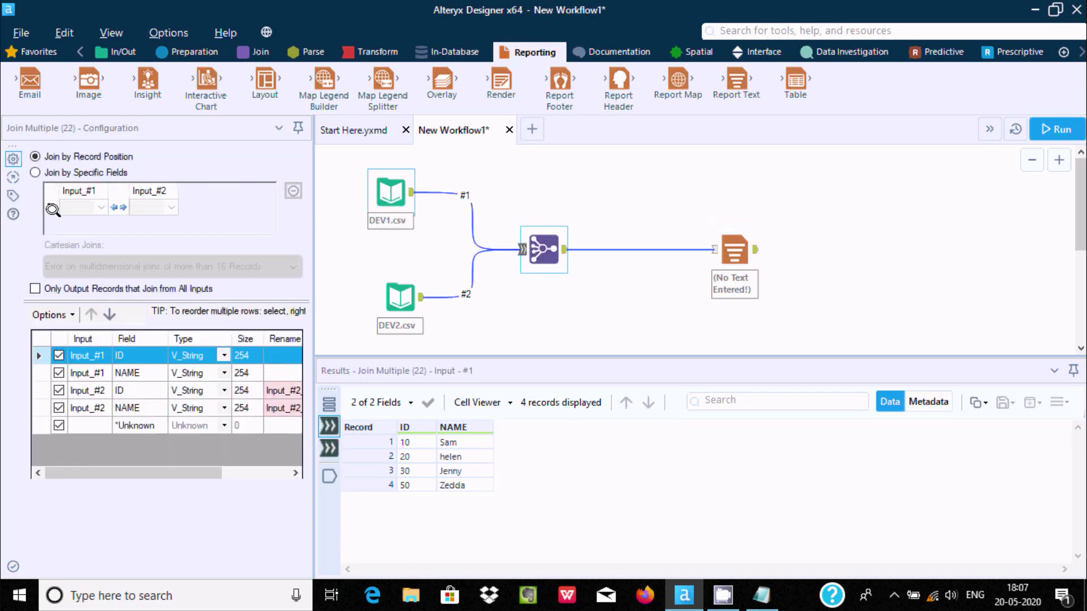
click(34, 289)
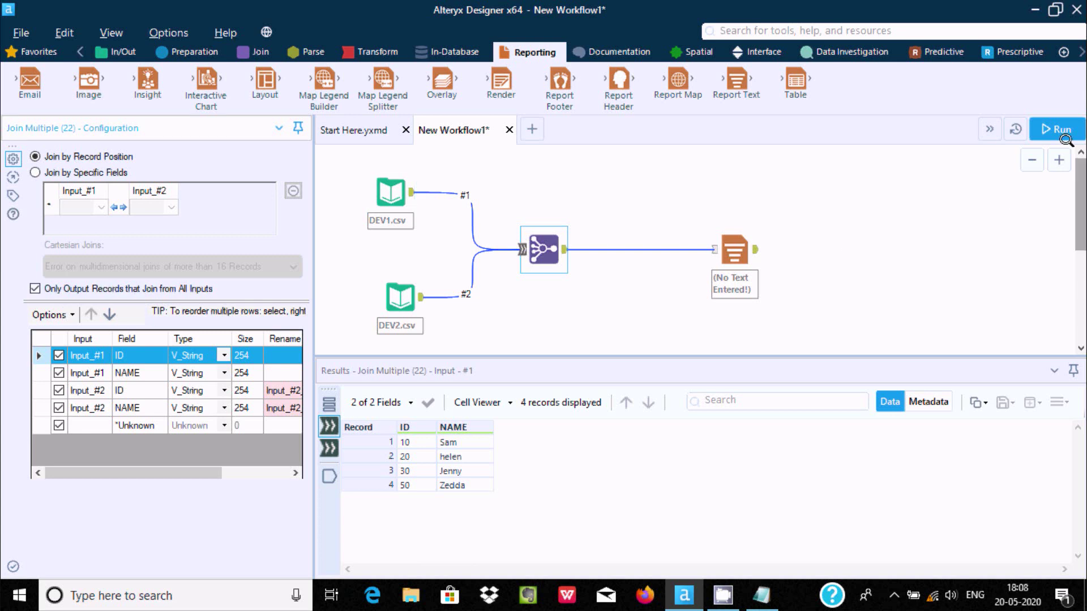
click(1052, 126)
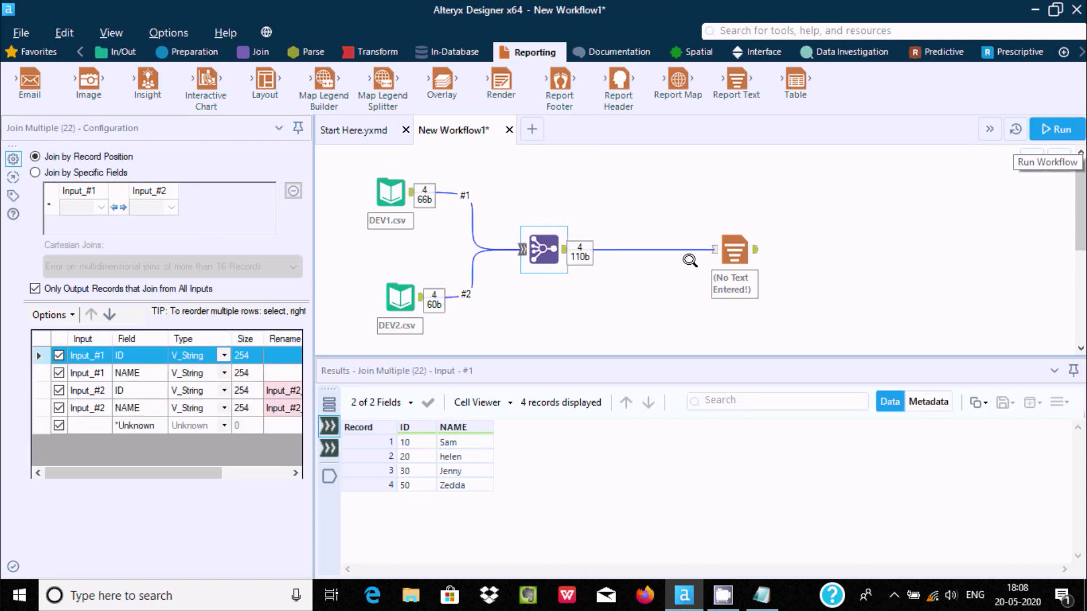
click(725, 244)
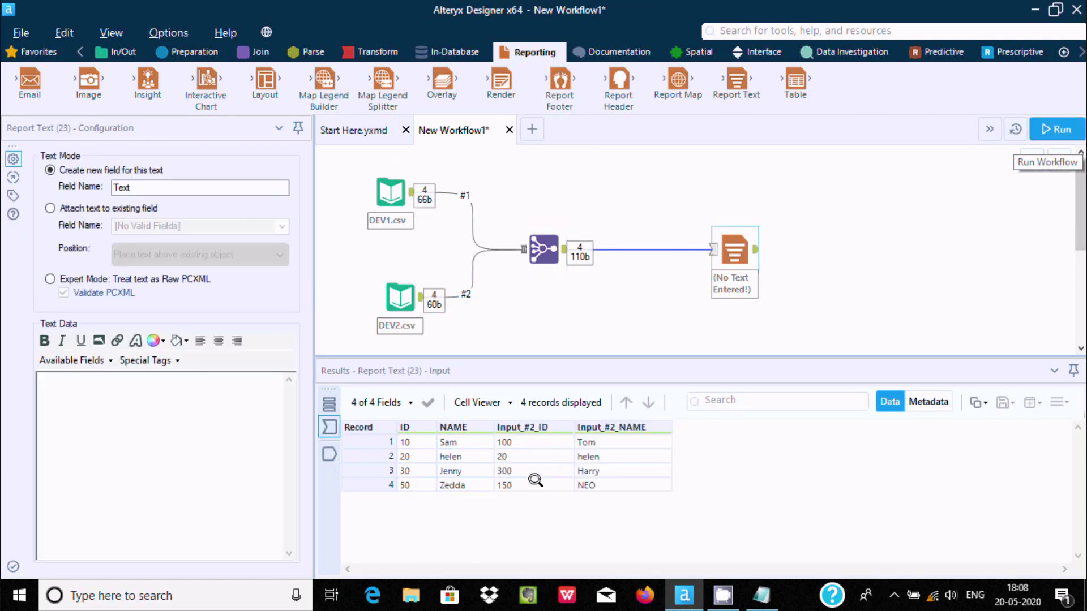
click(534, 240)
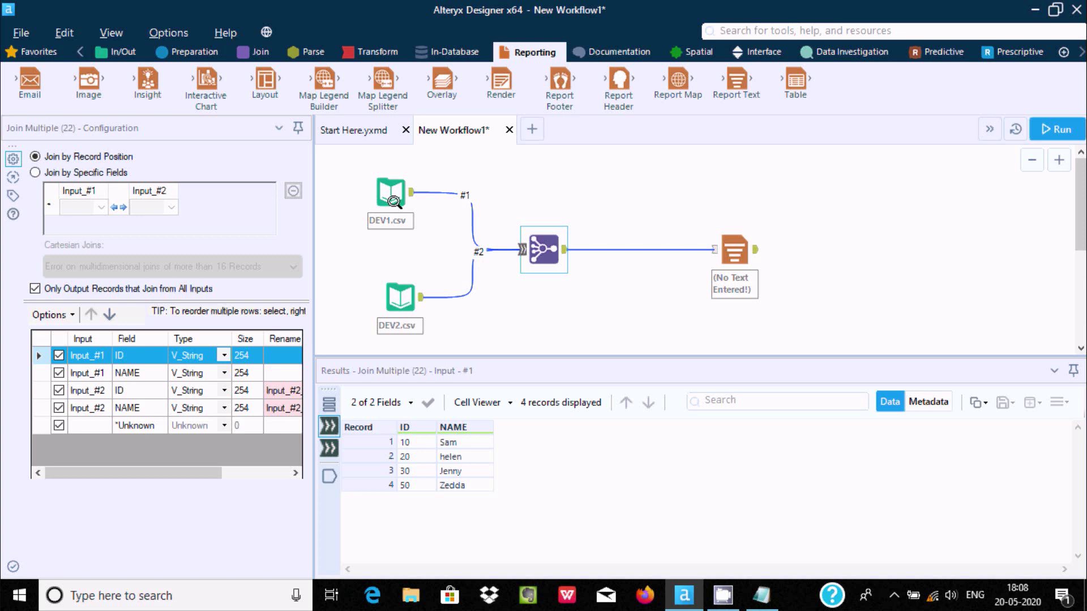
Turn off the all-inputs-only option, join both inputs on the ID field, and rerun
click(35, 288)
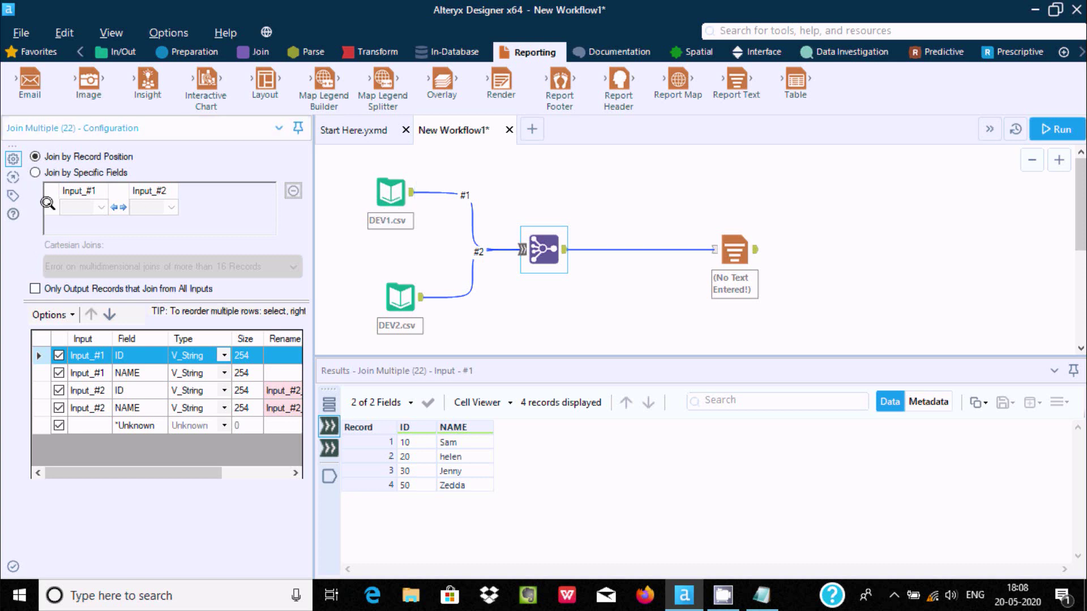
click(35, 171)
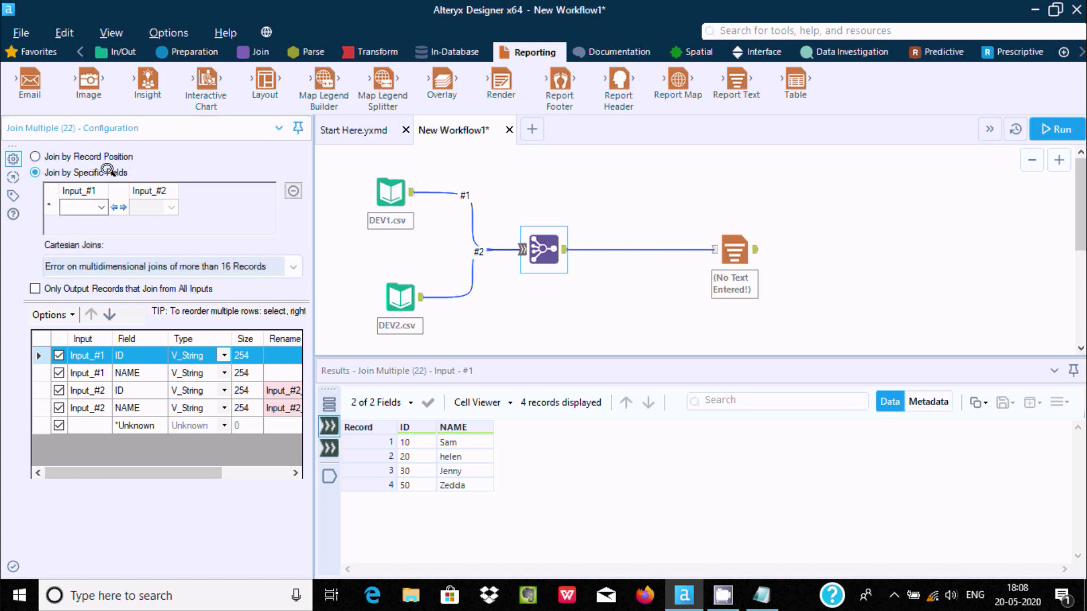
click(101, 207)
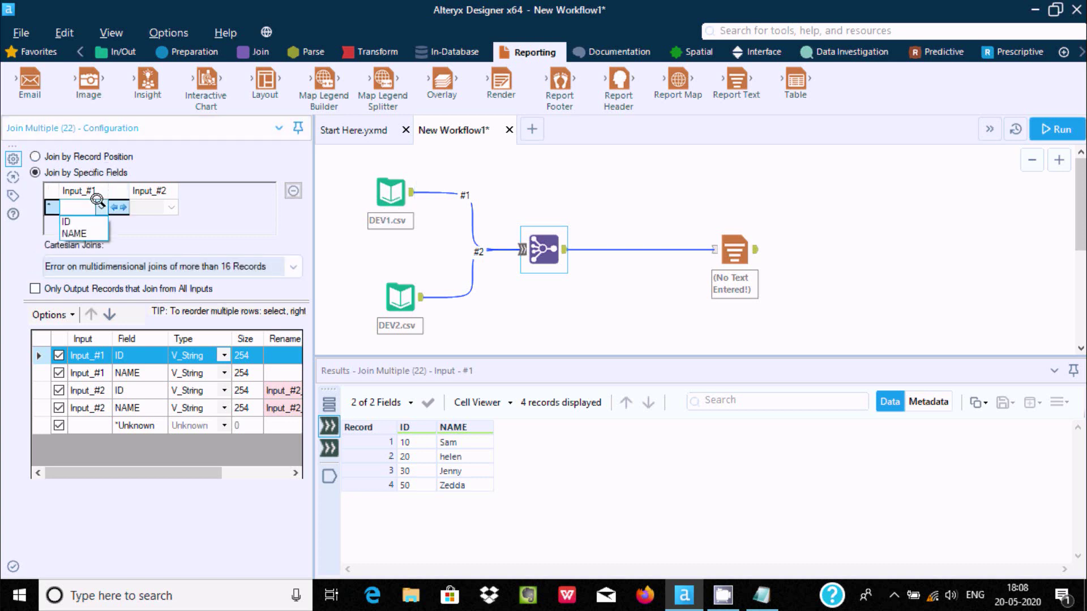
click(78, 221)
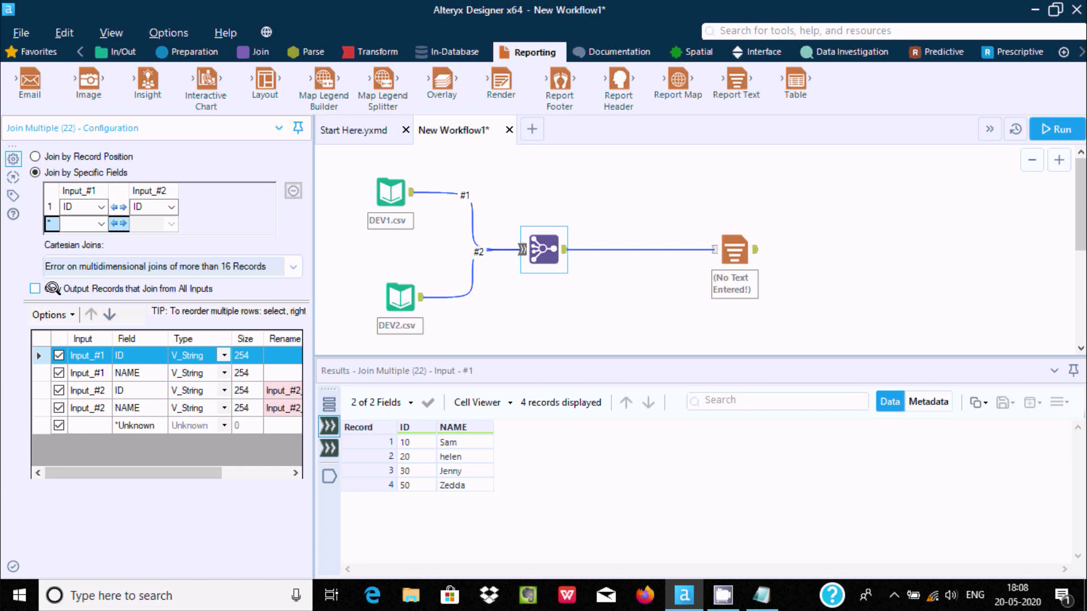
click(1056, 129)
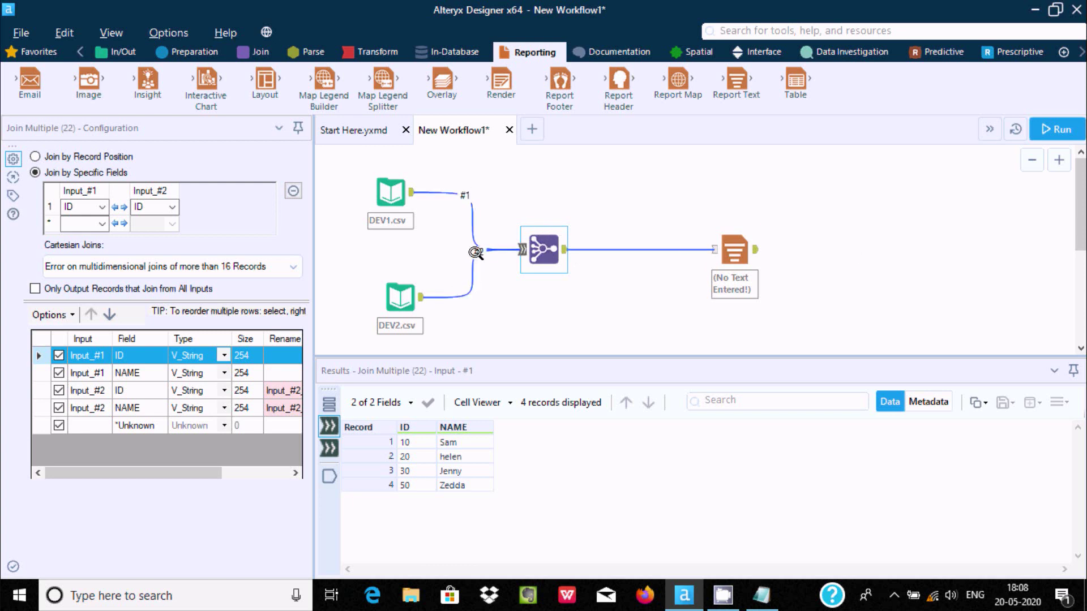
View the 7 ID-joined records, where only ID 20 helen matches and others show Null
click(738, 238)
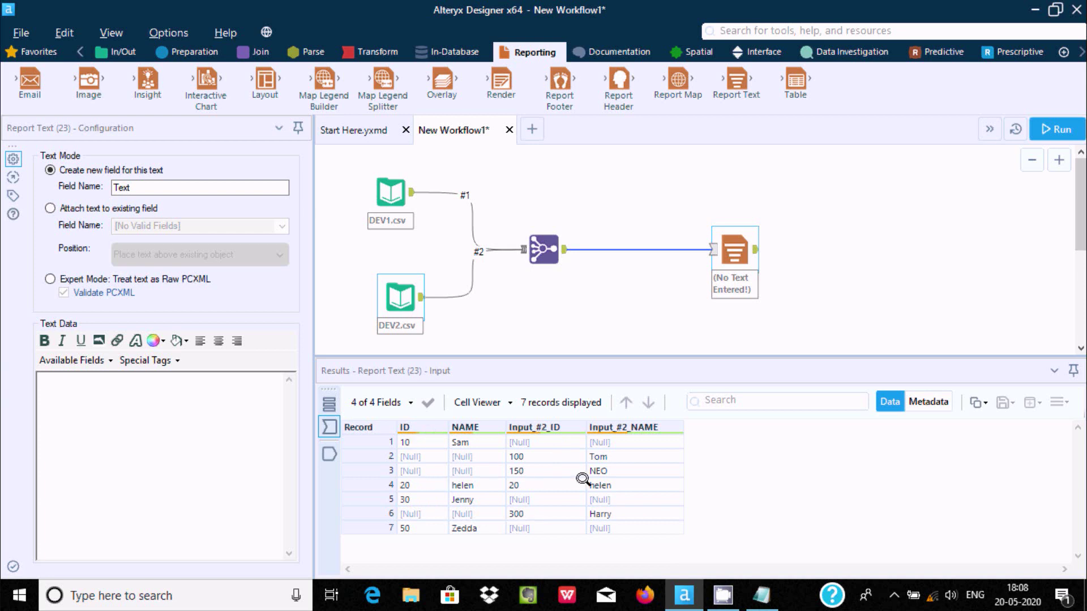
Re-enable the all-inputs-only option and rerun, leaving the single record ID 20 helen
click(530, 238)
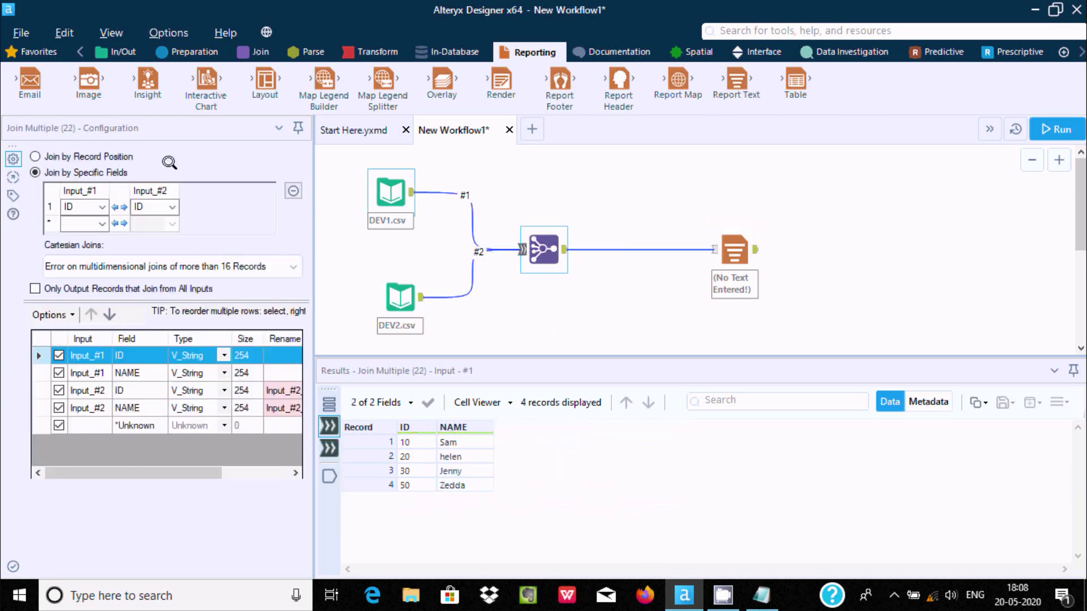
click(51, 283)
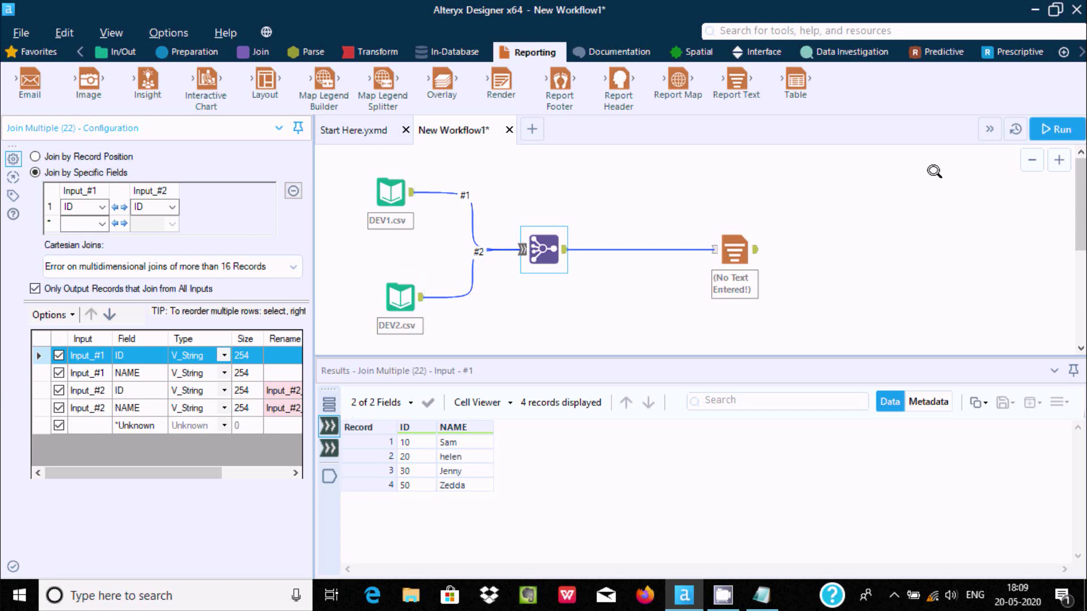
click(1054, 129)
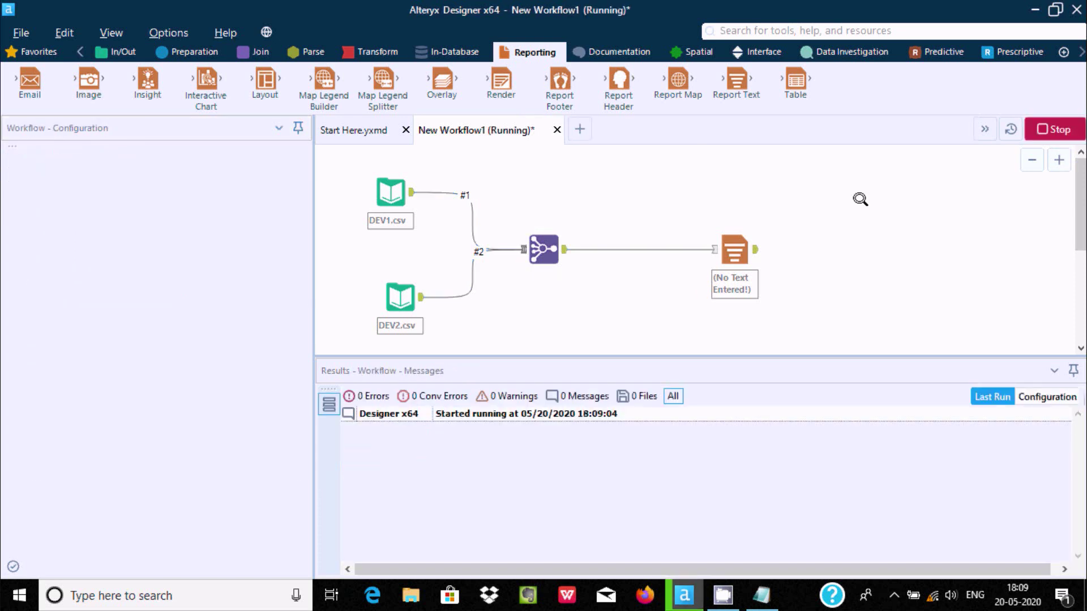
click(733, 255)
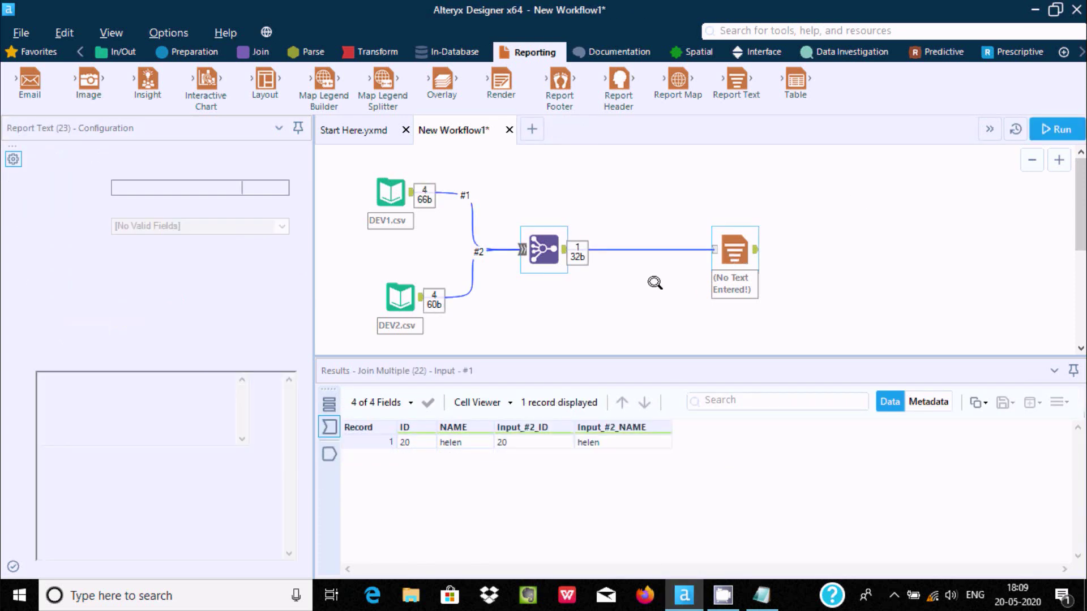
Review the DEV1.csv and DEV2.csv records against the Join Multiple settings
click(403, 192)
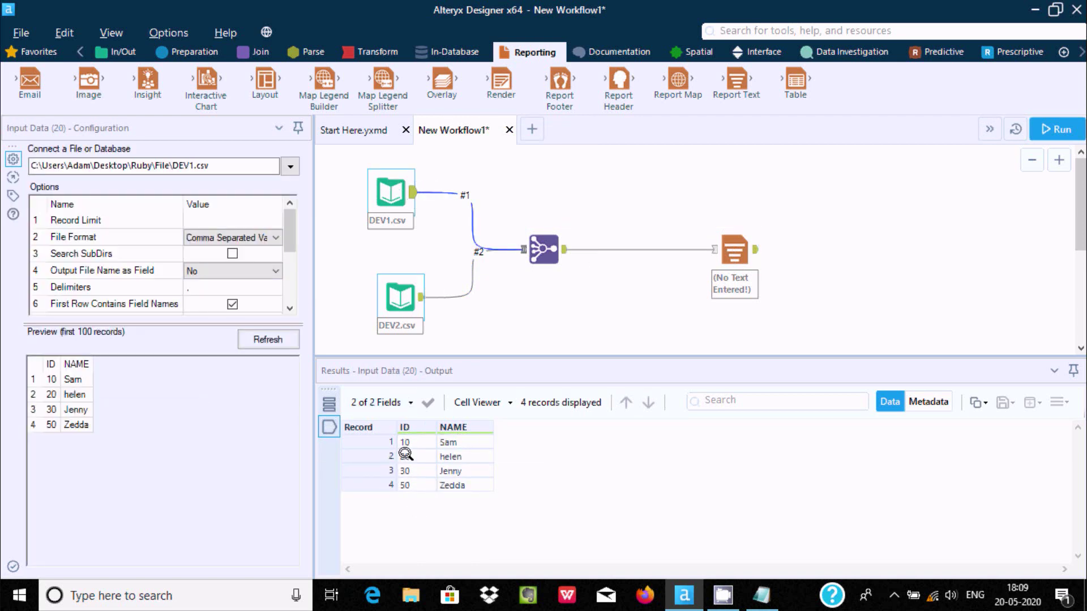
click(399, 300)
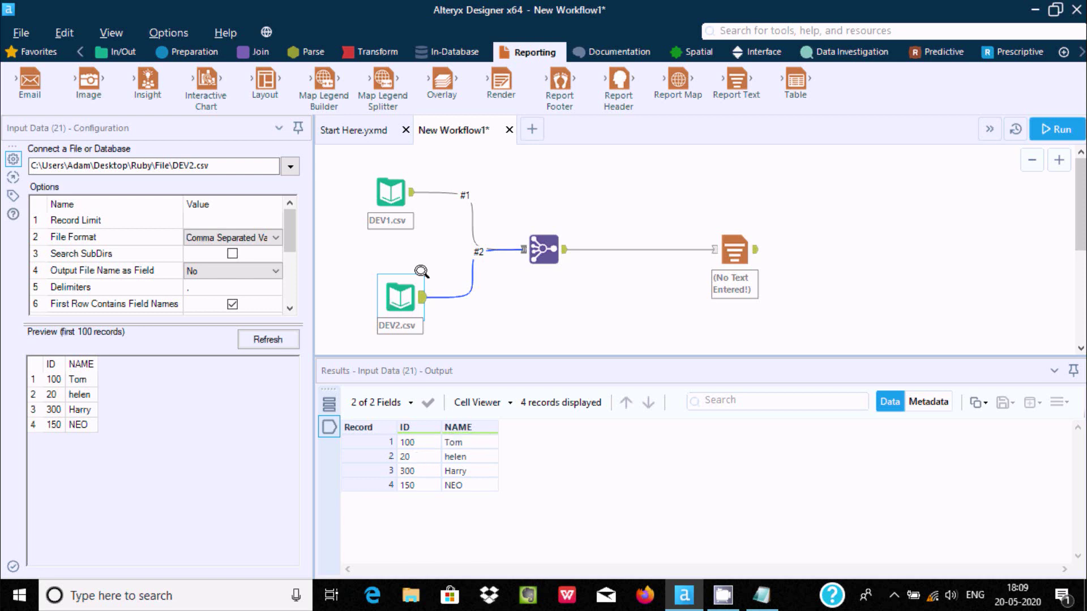
click(543, 249)
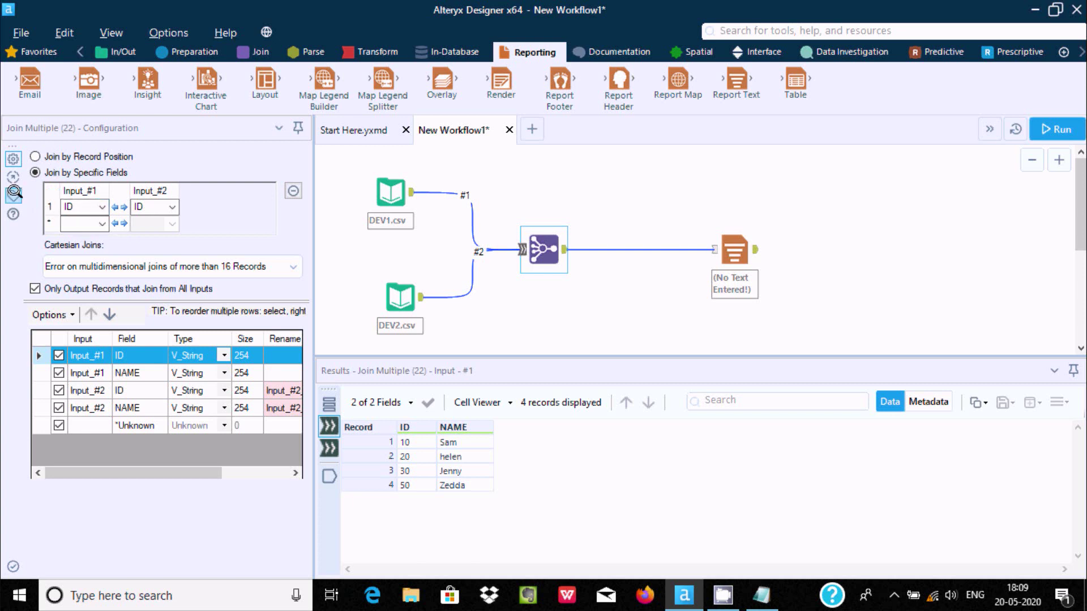
Browse the join field lists and DEV2.csv records without adding a second key
click(94, 222)
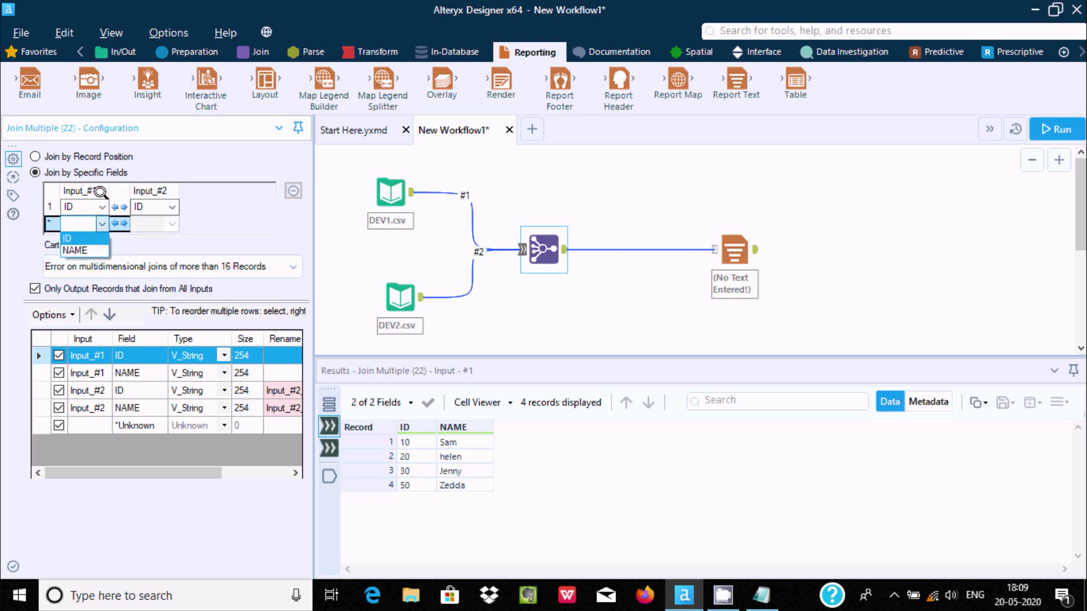
click(135, 153)
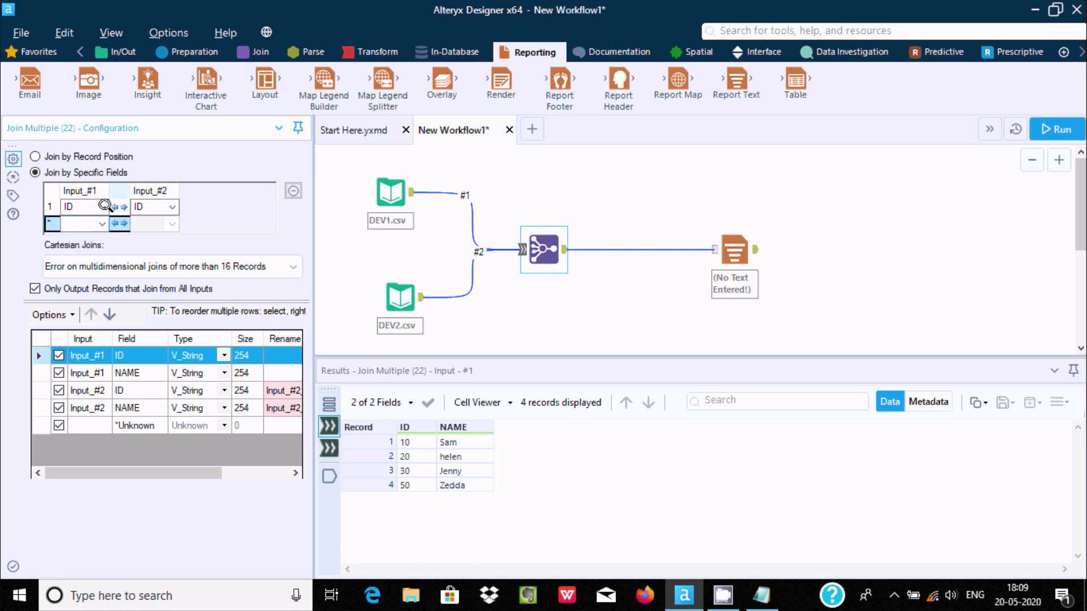
click(100, 224)
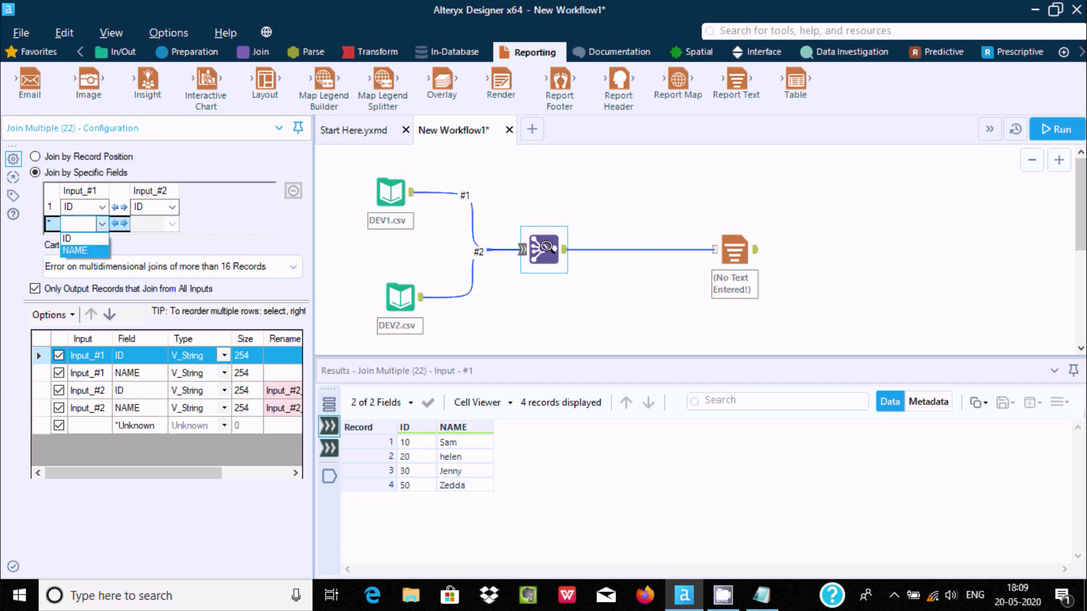
click(387, 209)
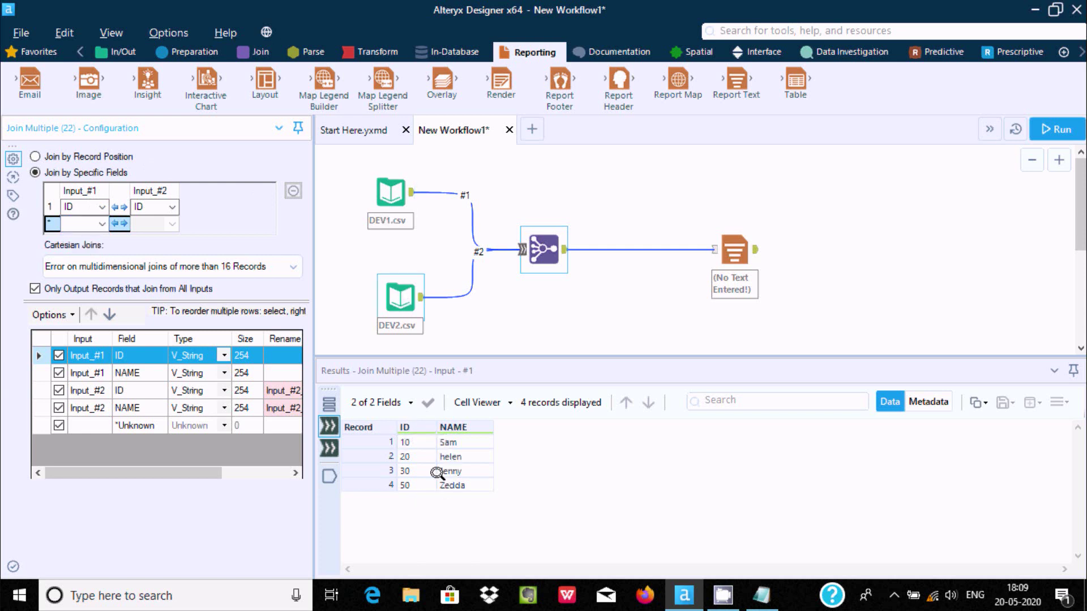
click(400, 296)
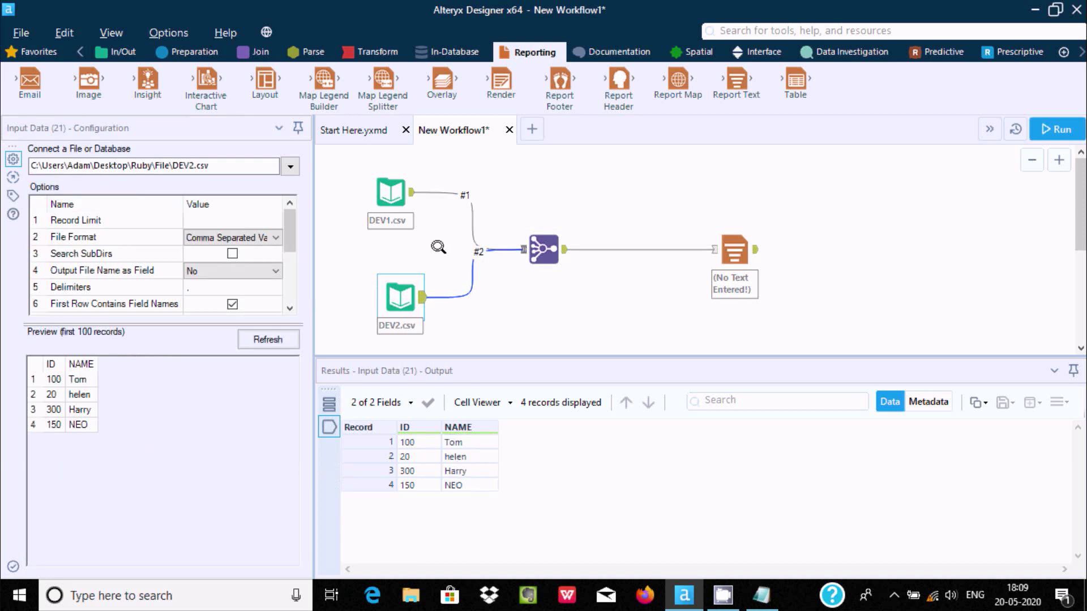
click(550, 232)
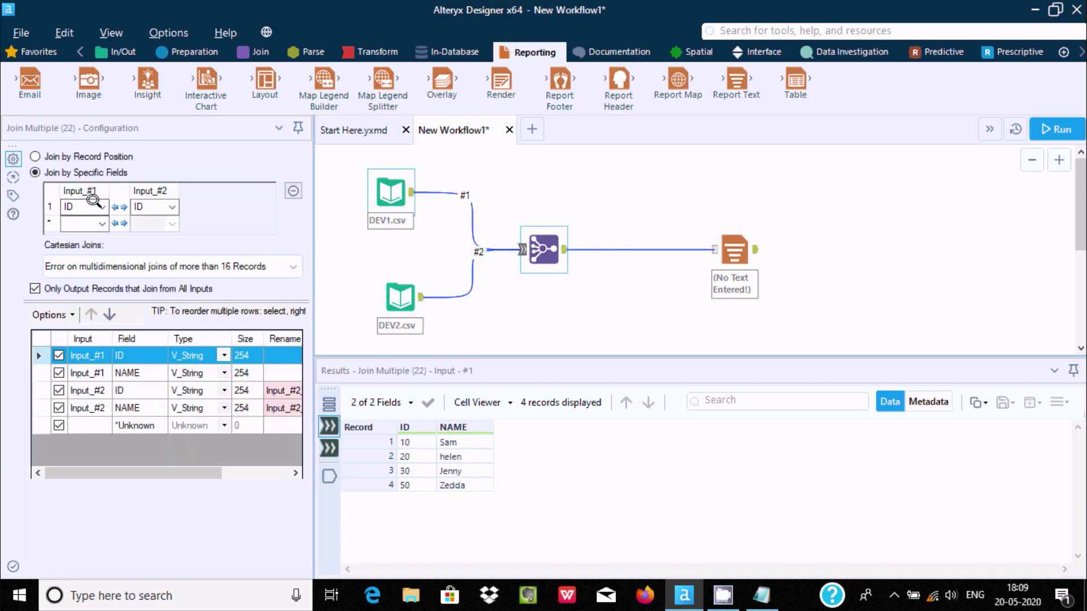
Change both inputs' join key from ID to NAME and rerun the workflow
click(94, 204)
click(74, 234)
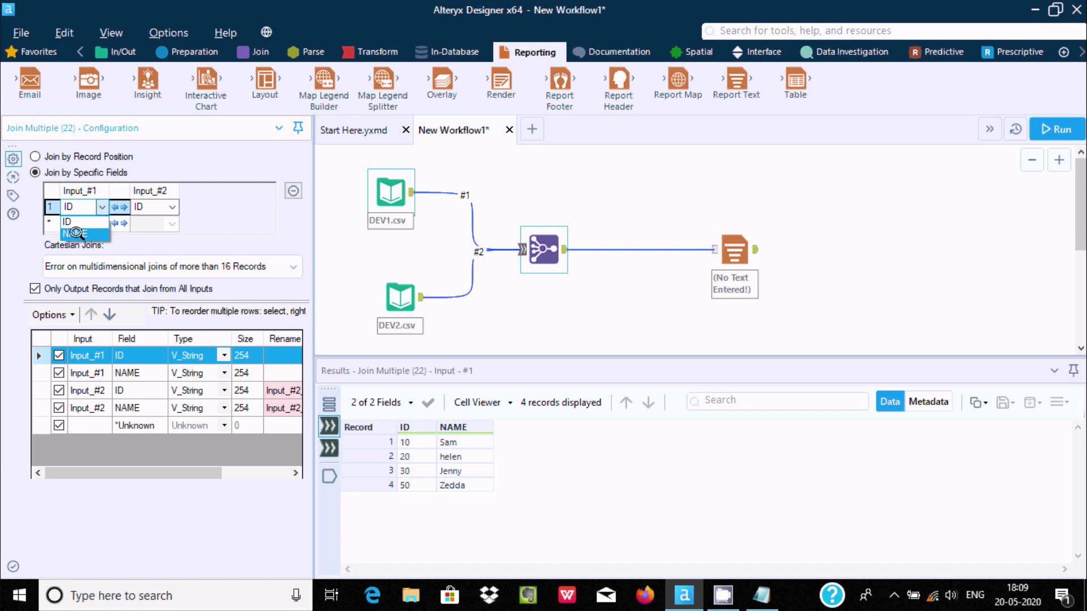
click(171, 206)
click(156, 234)
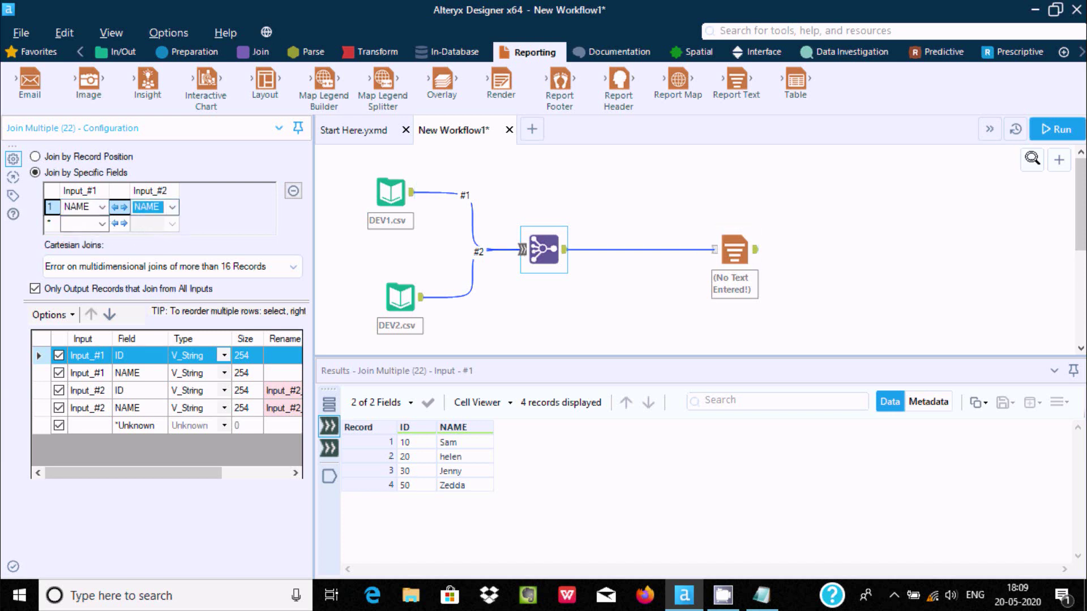
click(1049, 129)
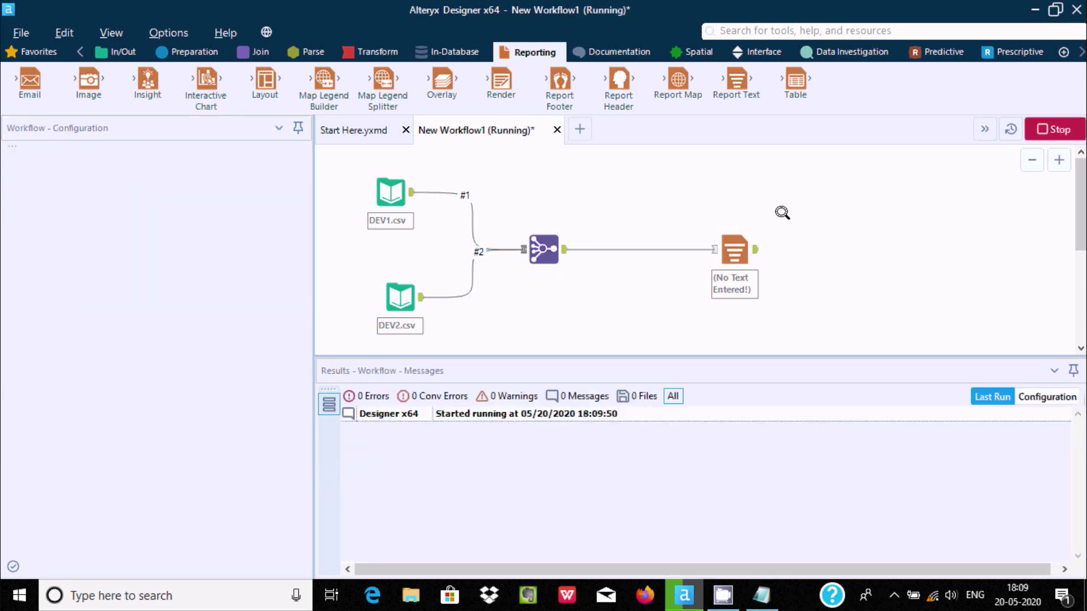
Compare the NAME join's single helen (ID 20) record against both input files' records, then bring up the Join Multiple settings
click(734, 249)
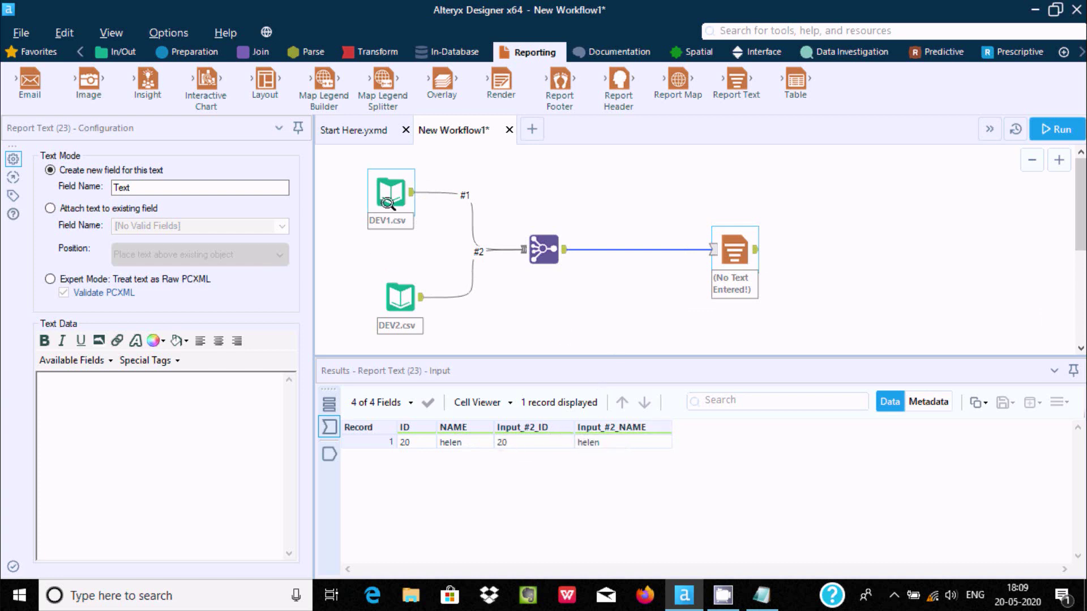
click(388, 202)
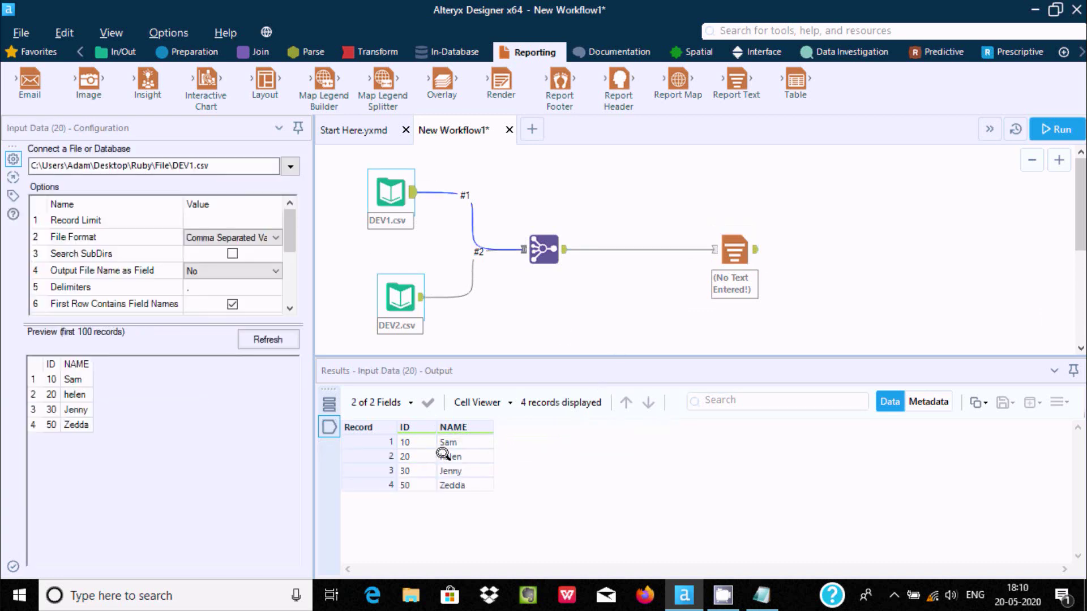
click(396, 298)
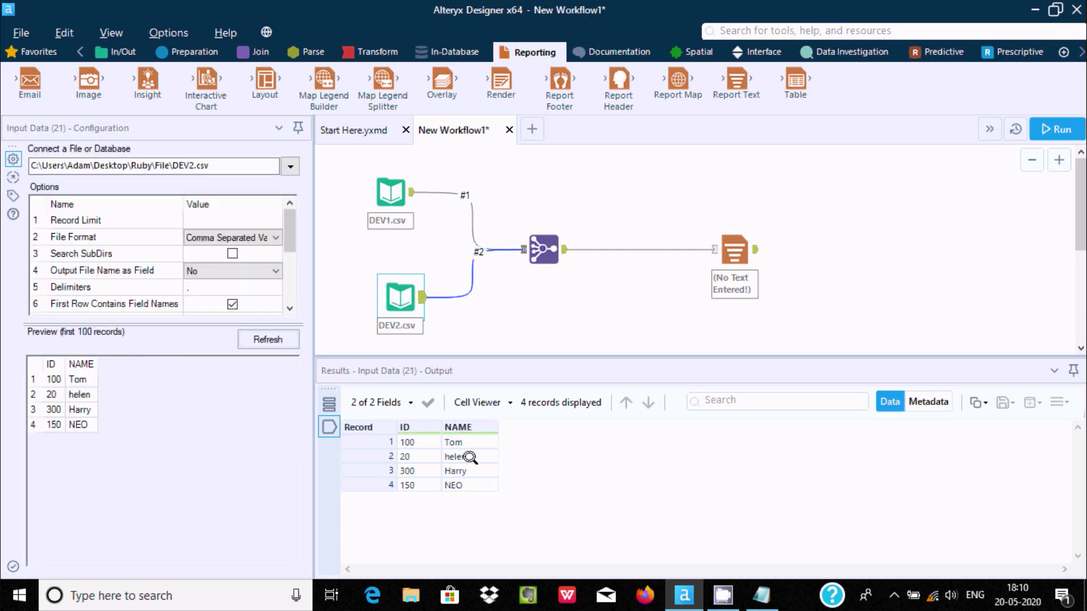
click(541, 250)
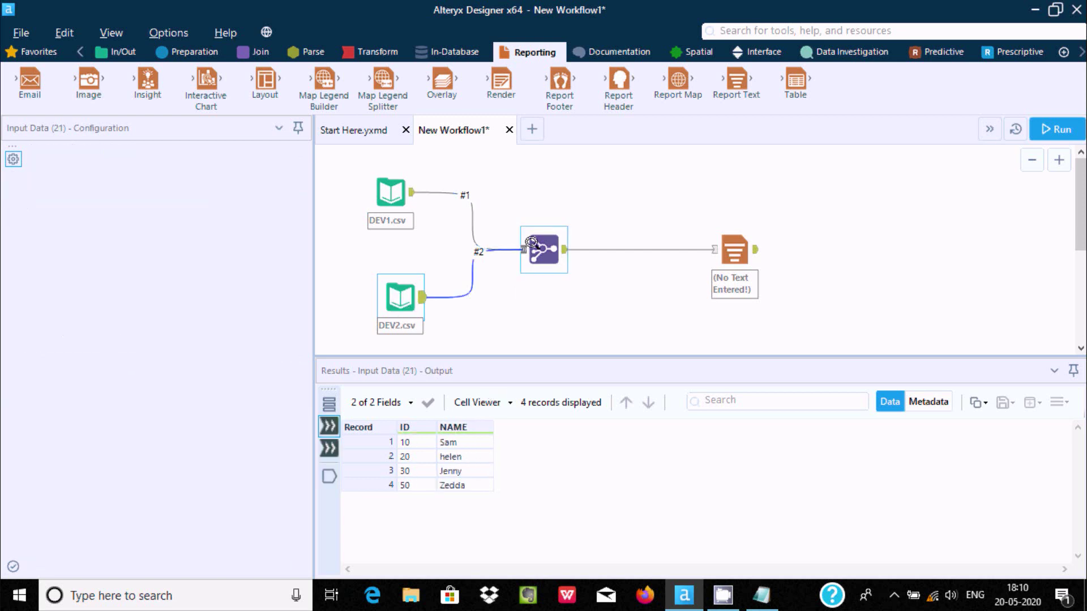
Turn off matching-only output, rerun, and review all 7 records with Nulls for unmatched names
click(67, 289)
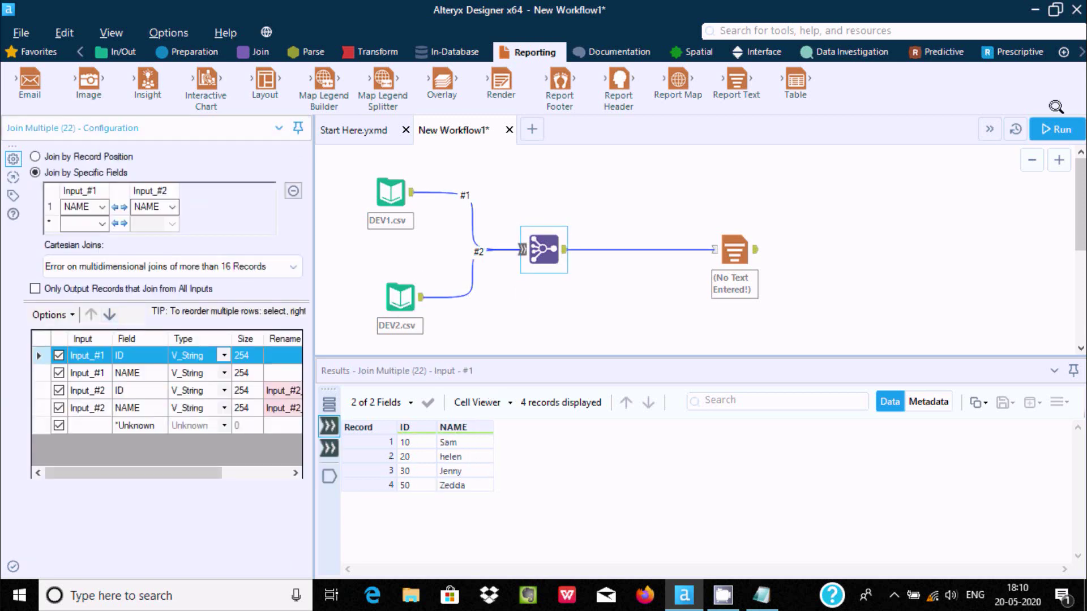
key(ctrl+r)
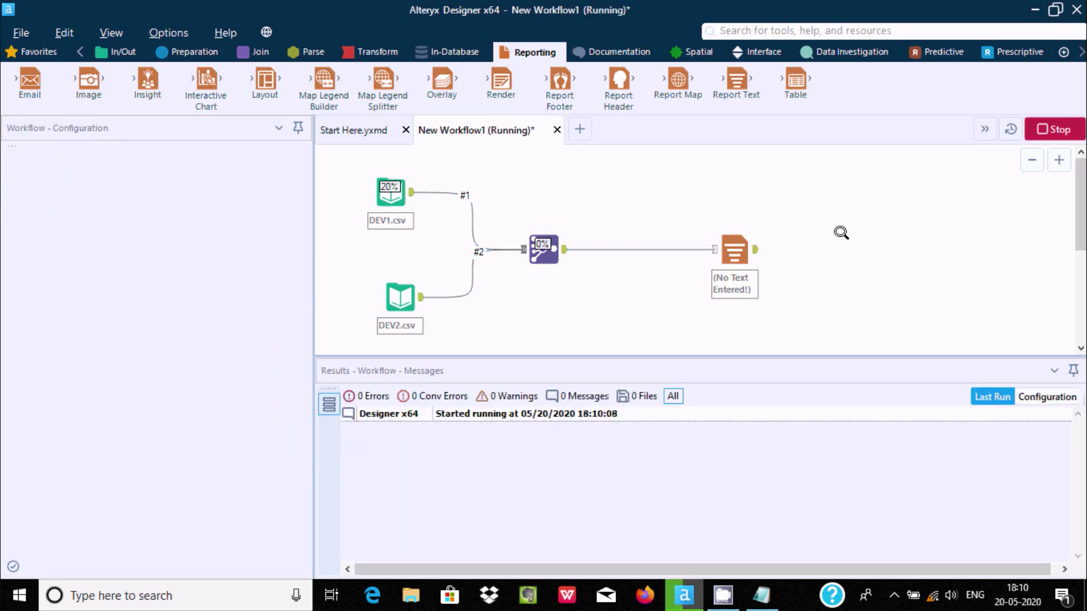
click(735, 250)
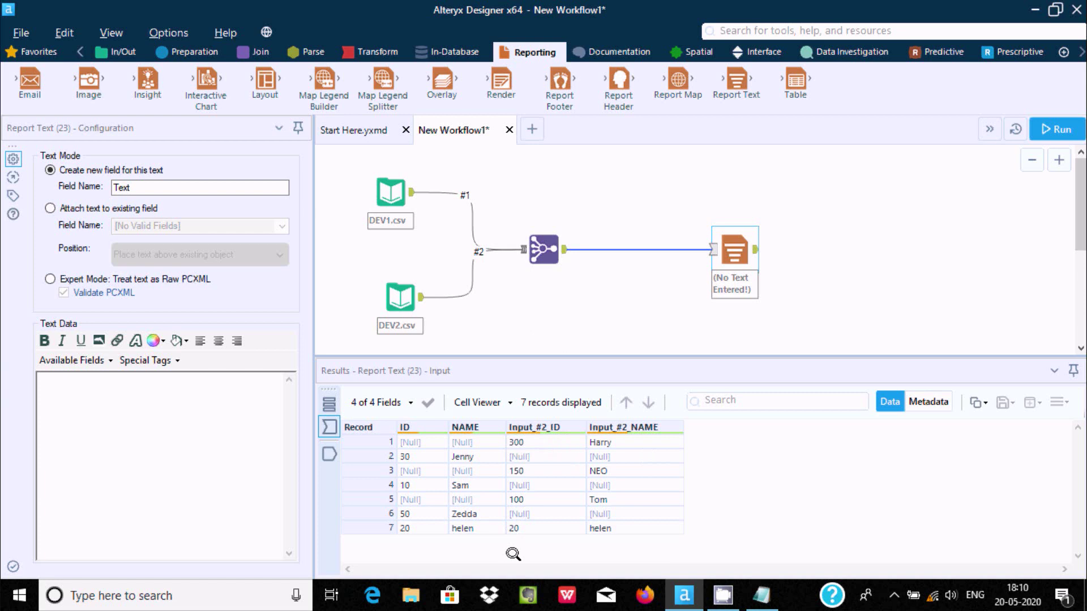
Show the Join Multiple settings again alongside the Join group of tools in the ribbon
click(544, 249)
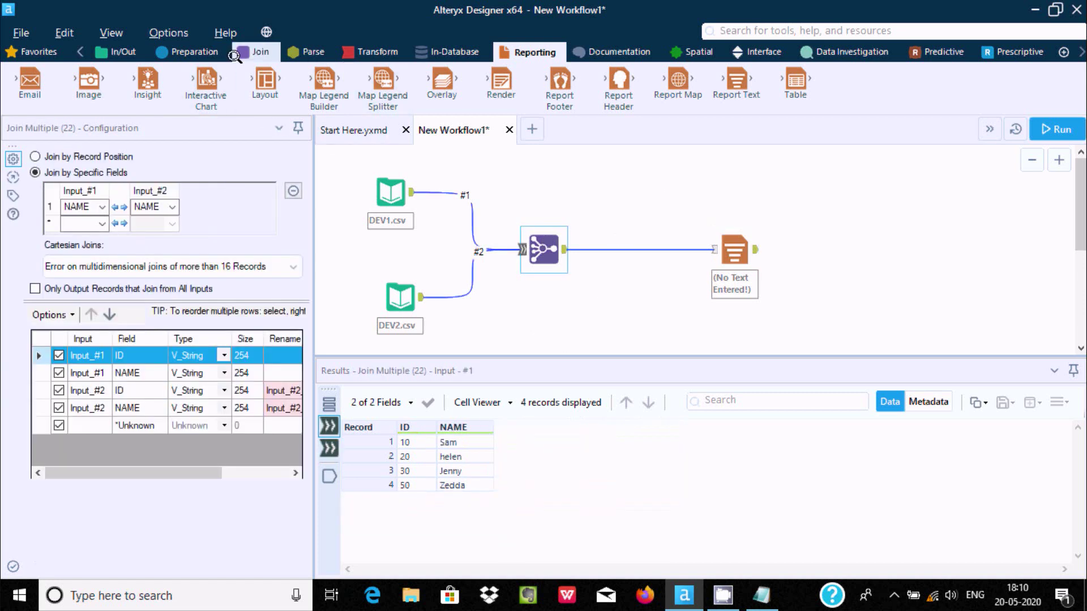
click(255, 51)
mouse_move(266, 88)
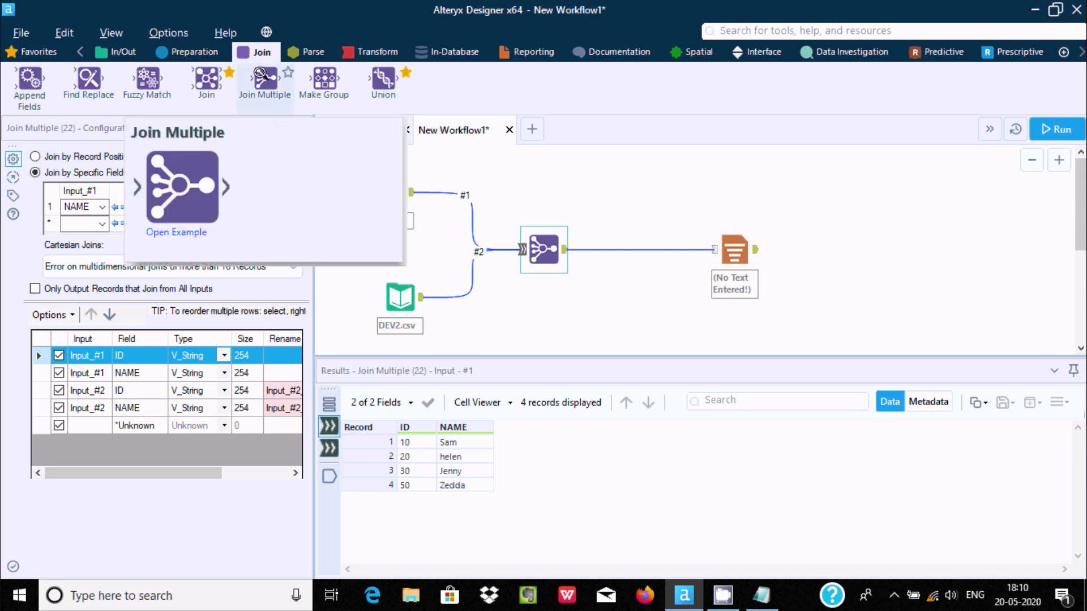